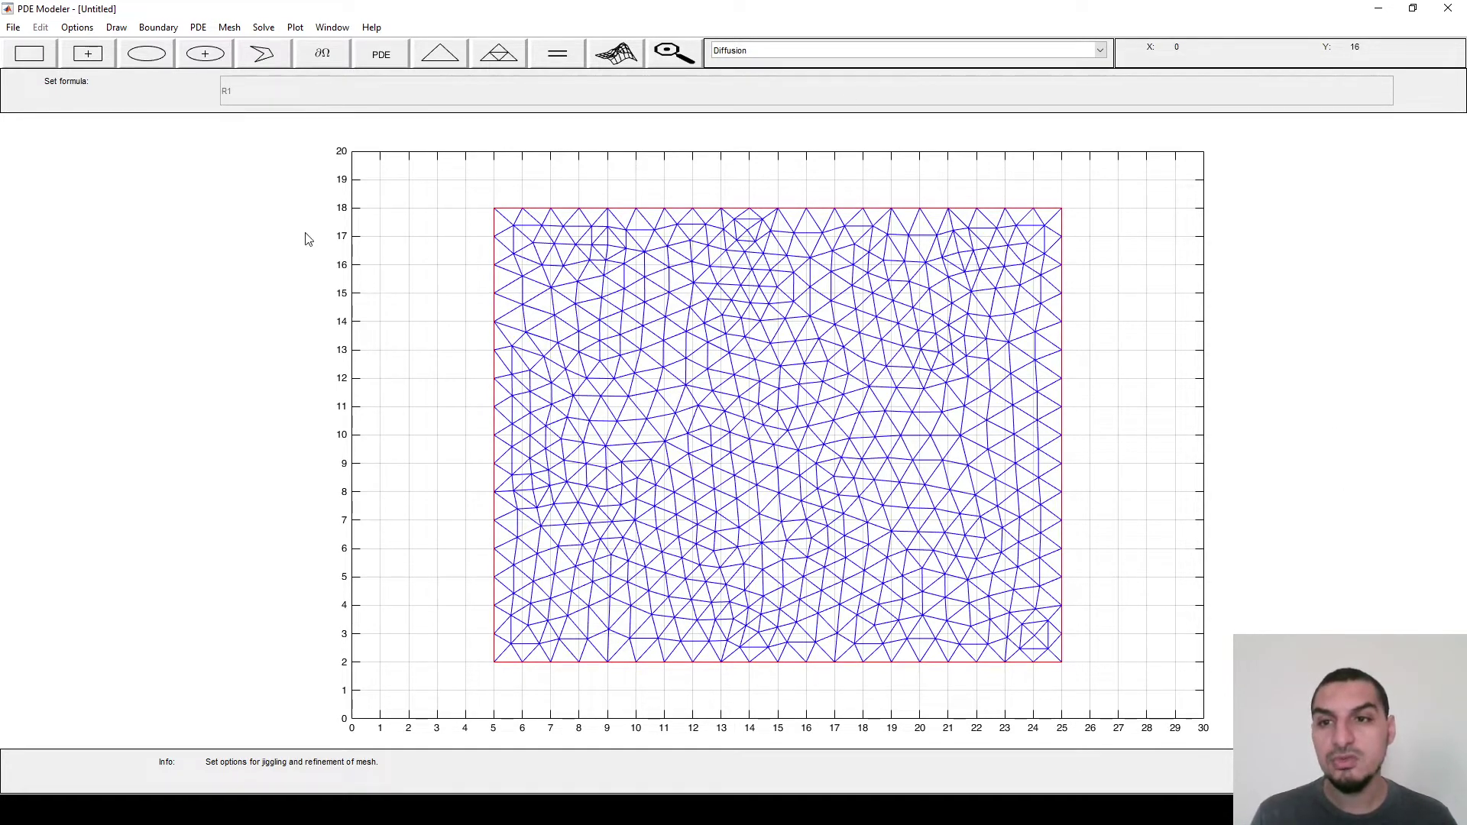
{"action": "left_click", "coordinate": [263, 28]}
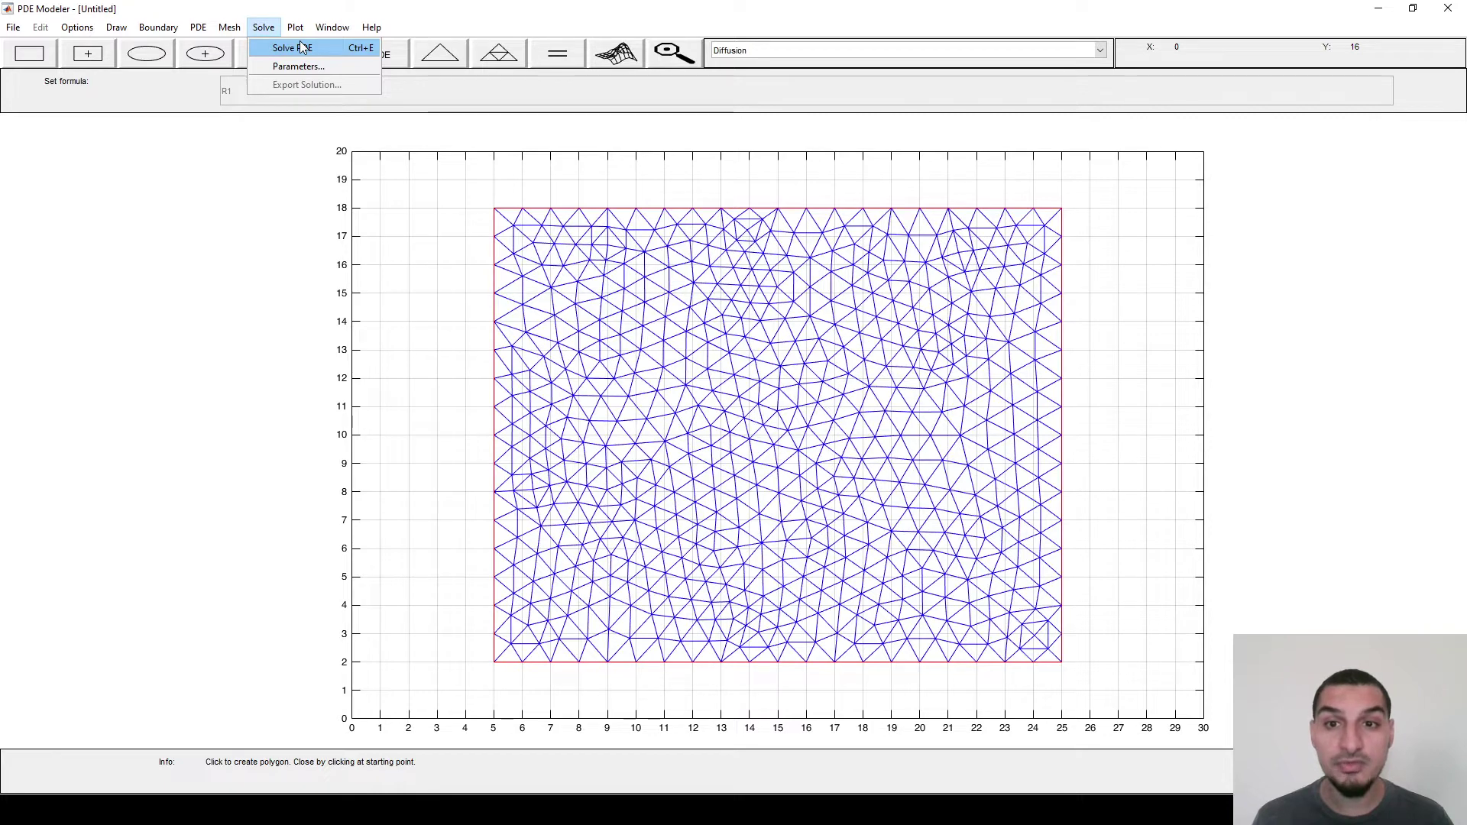
{"action": "left_click", "coordinate": [584, 88]}
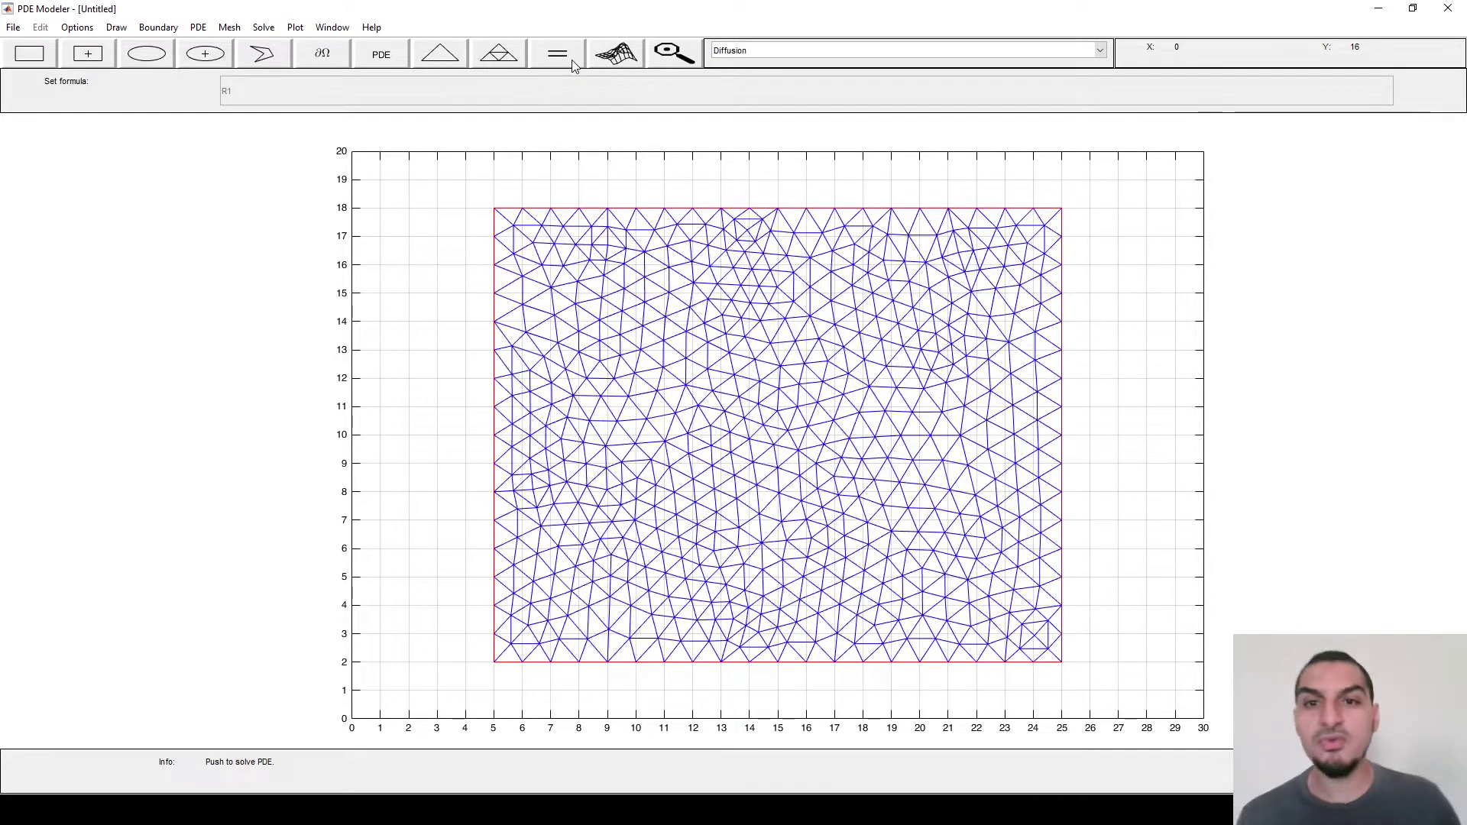
- Open the plot settings and place the PDE Modeler window beside the PowerPoint slide, widening it to about three quarters of the screen
{"action": "left_click", "coordinate": [616, 53]}
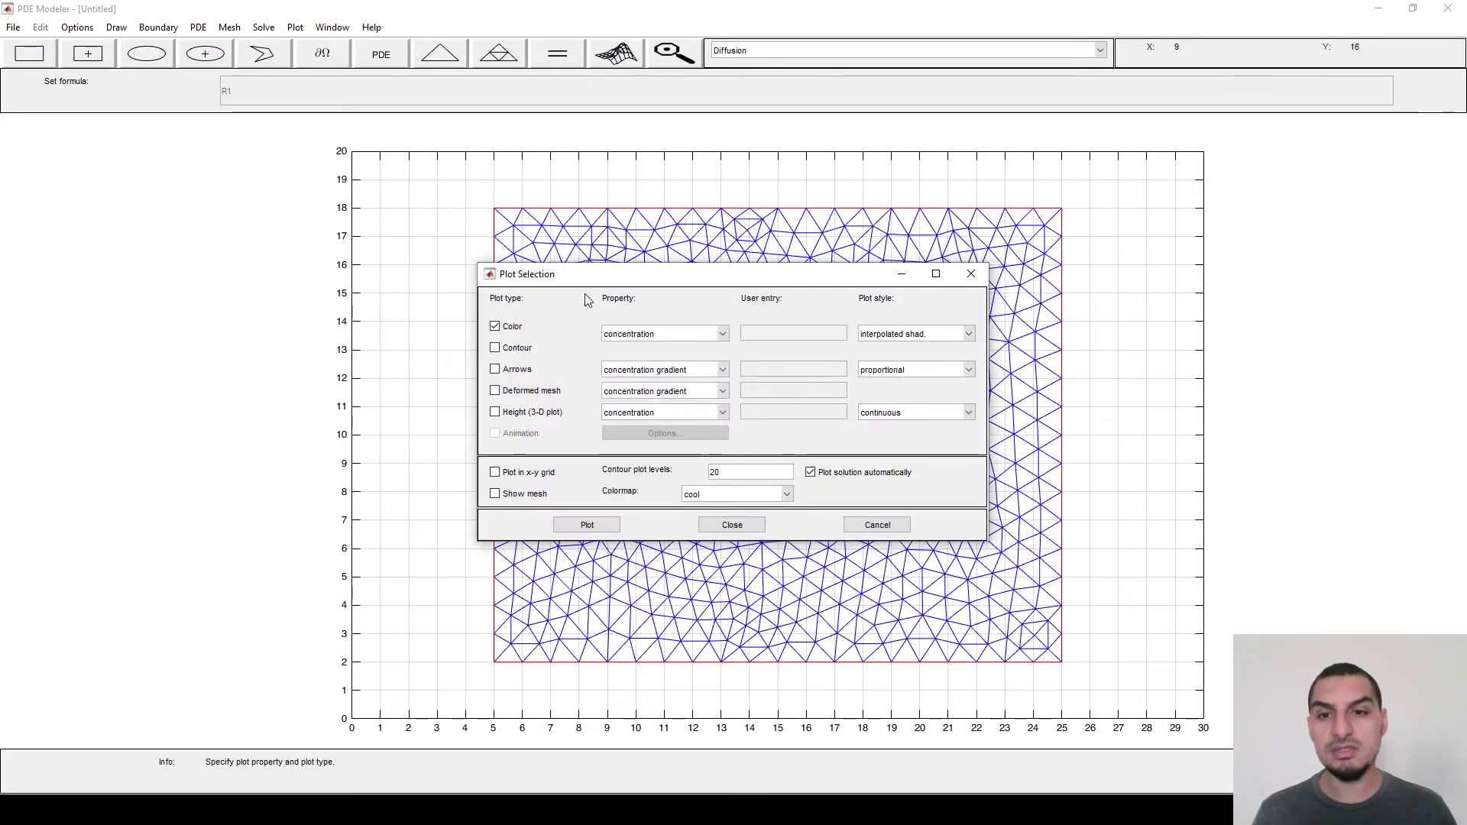
{"action": "left_click_drag", "start_coordinate": [587, 280], "coordinate": [1028, 73]}
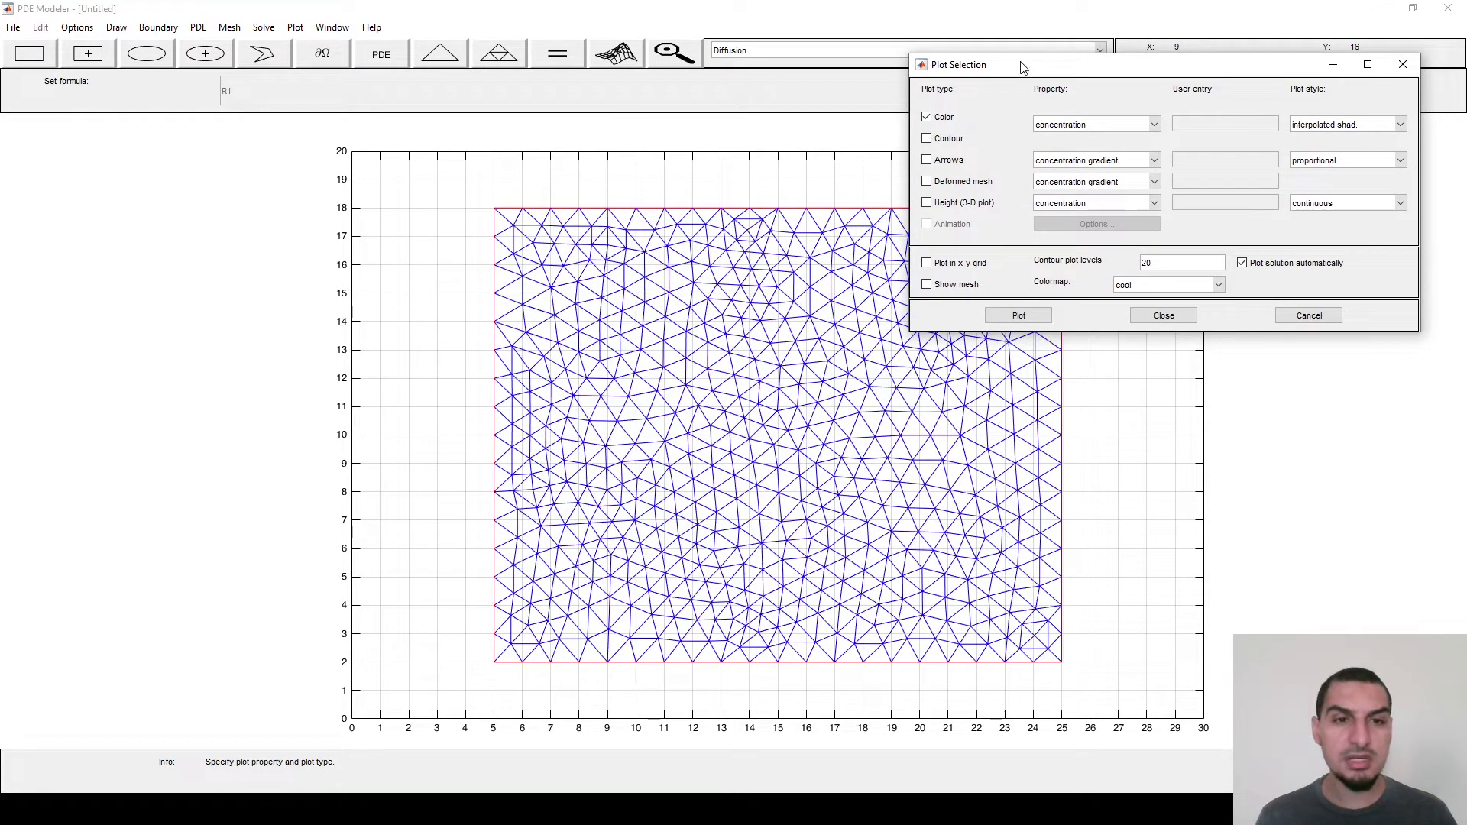
{"action": "left_click", "coordinate": [1022, 25]}
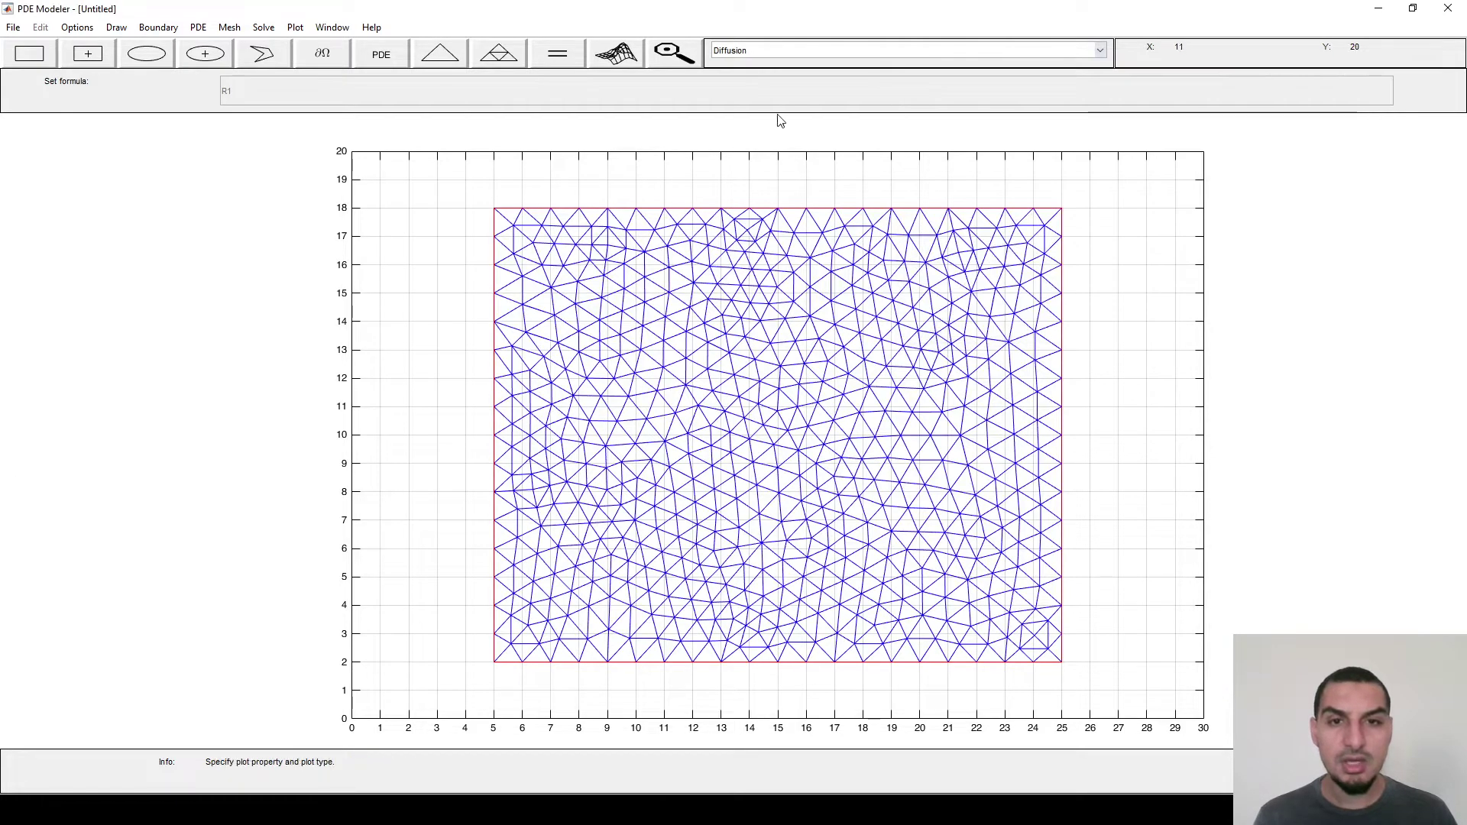
{"action": "key", "text": "super+Left"}
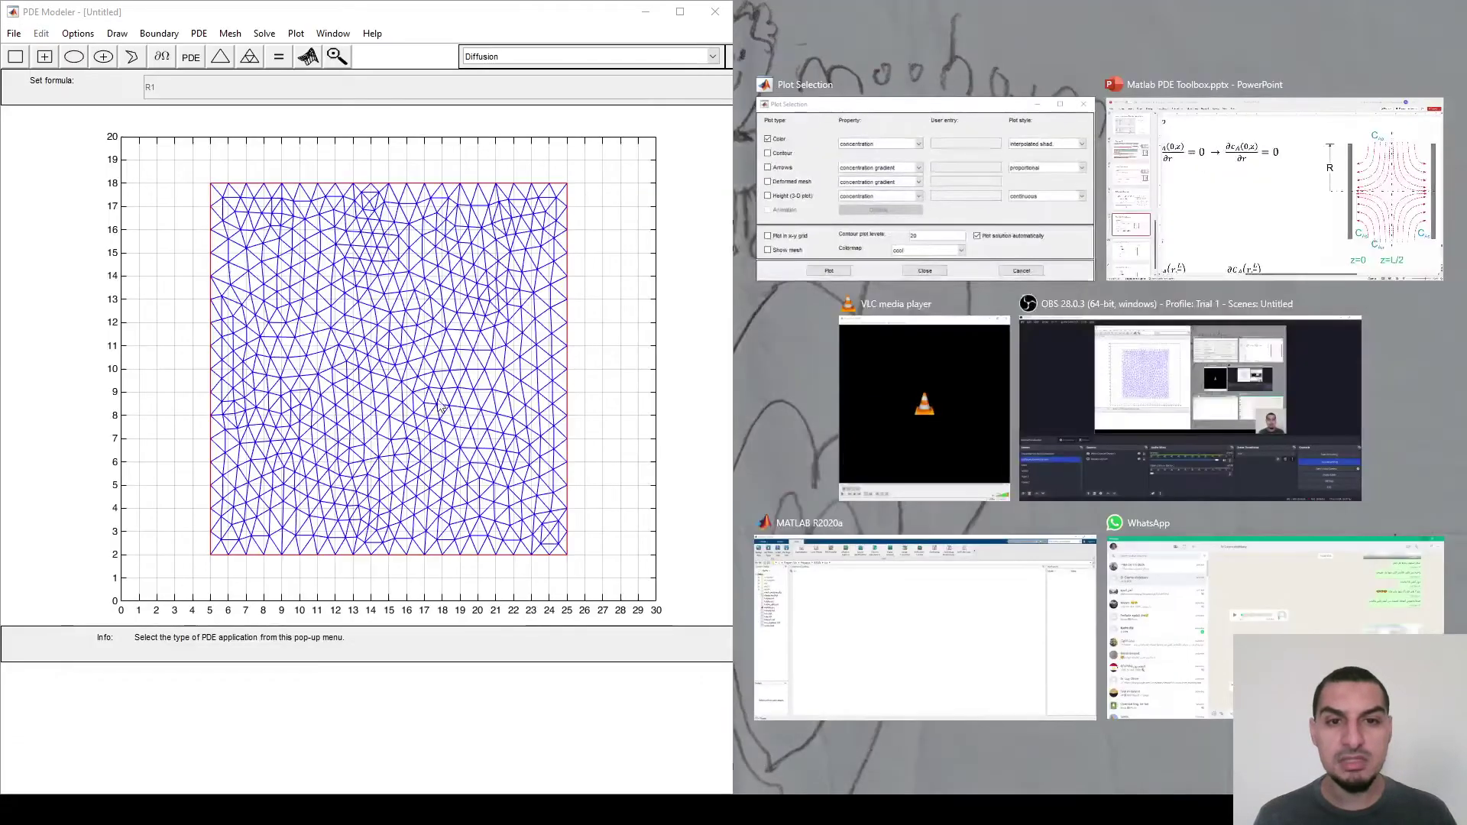
{"action": "left_click", "coordinate": [614, 141]}
{"action": "left_click_drag", "start_coordinate": [728, 184], "coordinate": [1063, 183]}
{"action": "left_click", "coordinate": [1209, 70]}
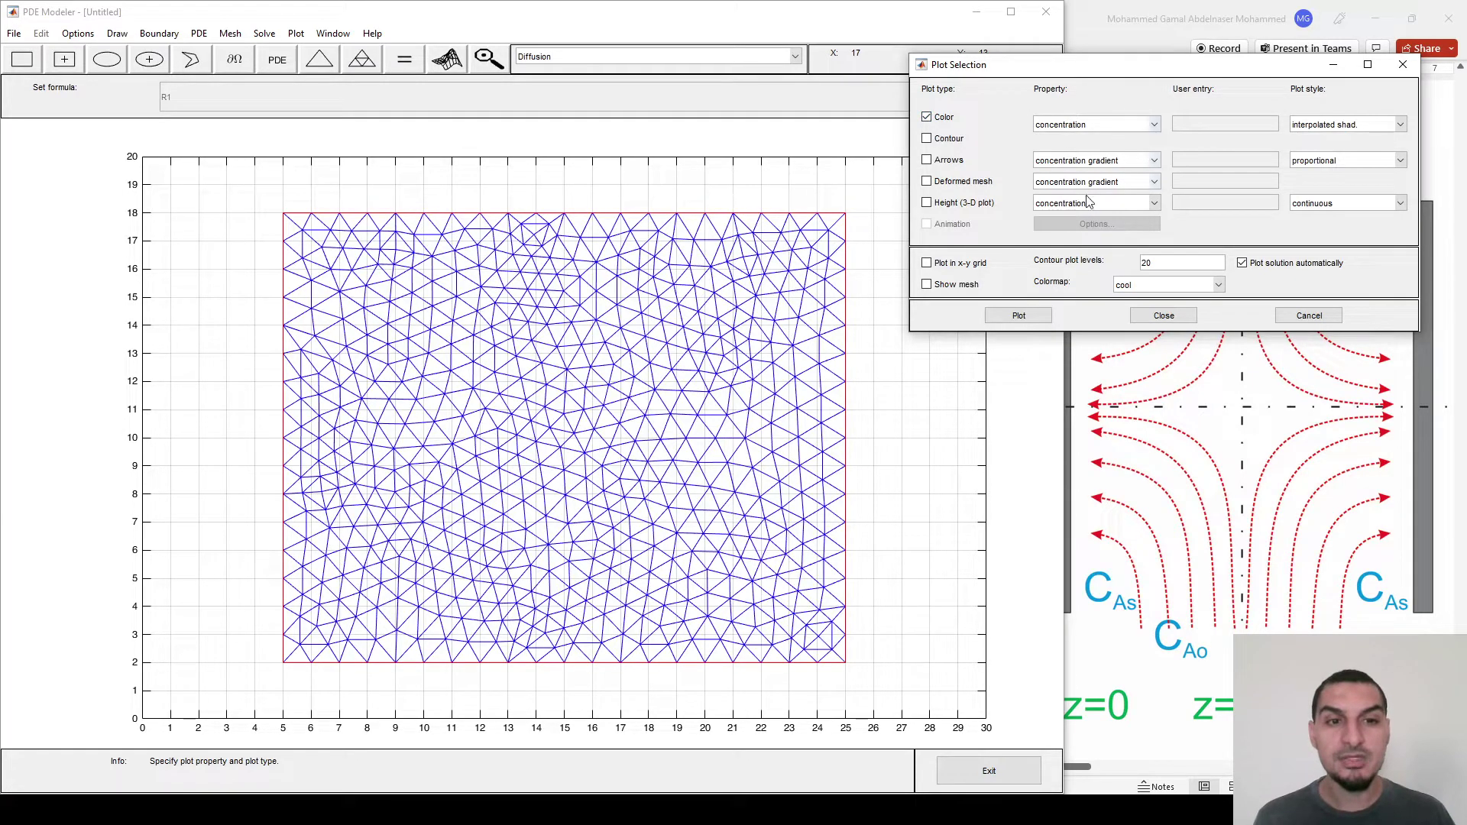
- Solve and plot the concentration as a color plot, keeping the plot settings dialog clear of the result
{"action": "left_click", "coordinate": [1028, 317]}
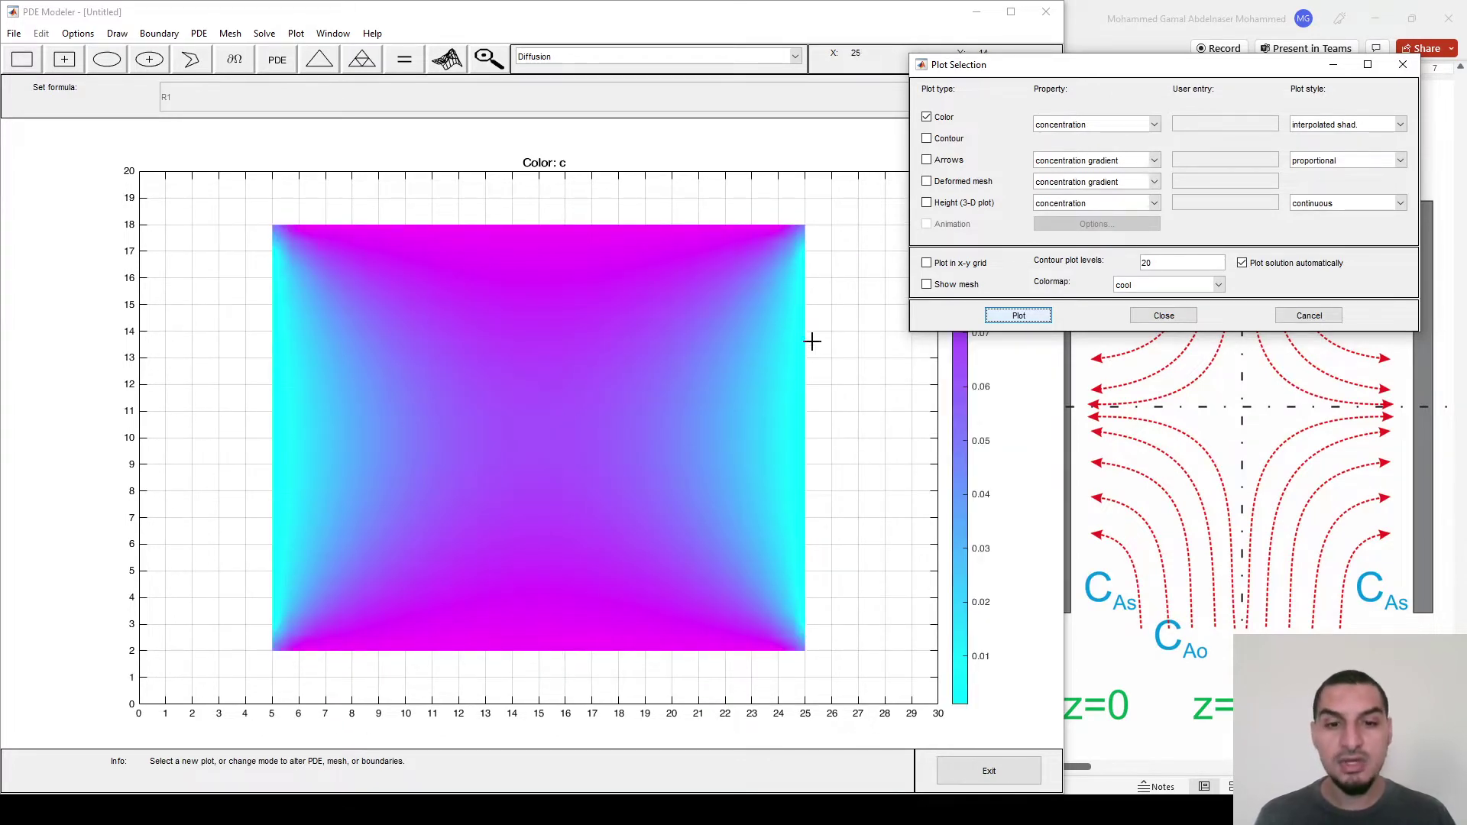
{"action": "left_click_drag", "start_coordinate": [1031, 67], "coordinate": [1125, 417]}
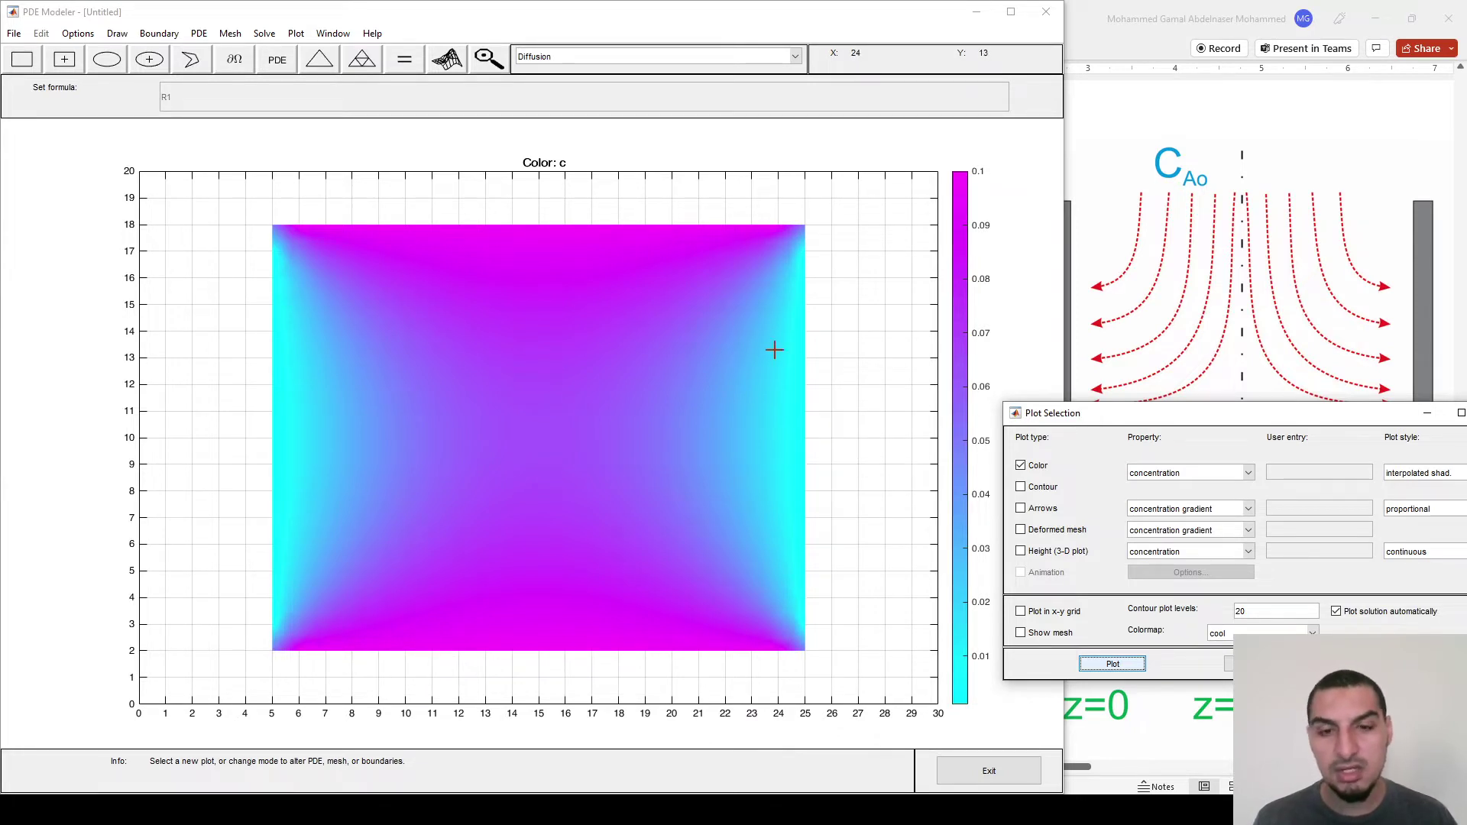
{"action": "left_click_drag", "start_coordinate": [1073, 425], "coordinate": [961, 265]}
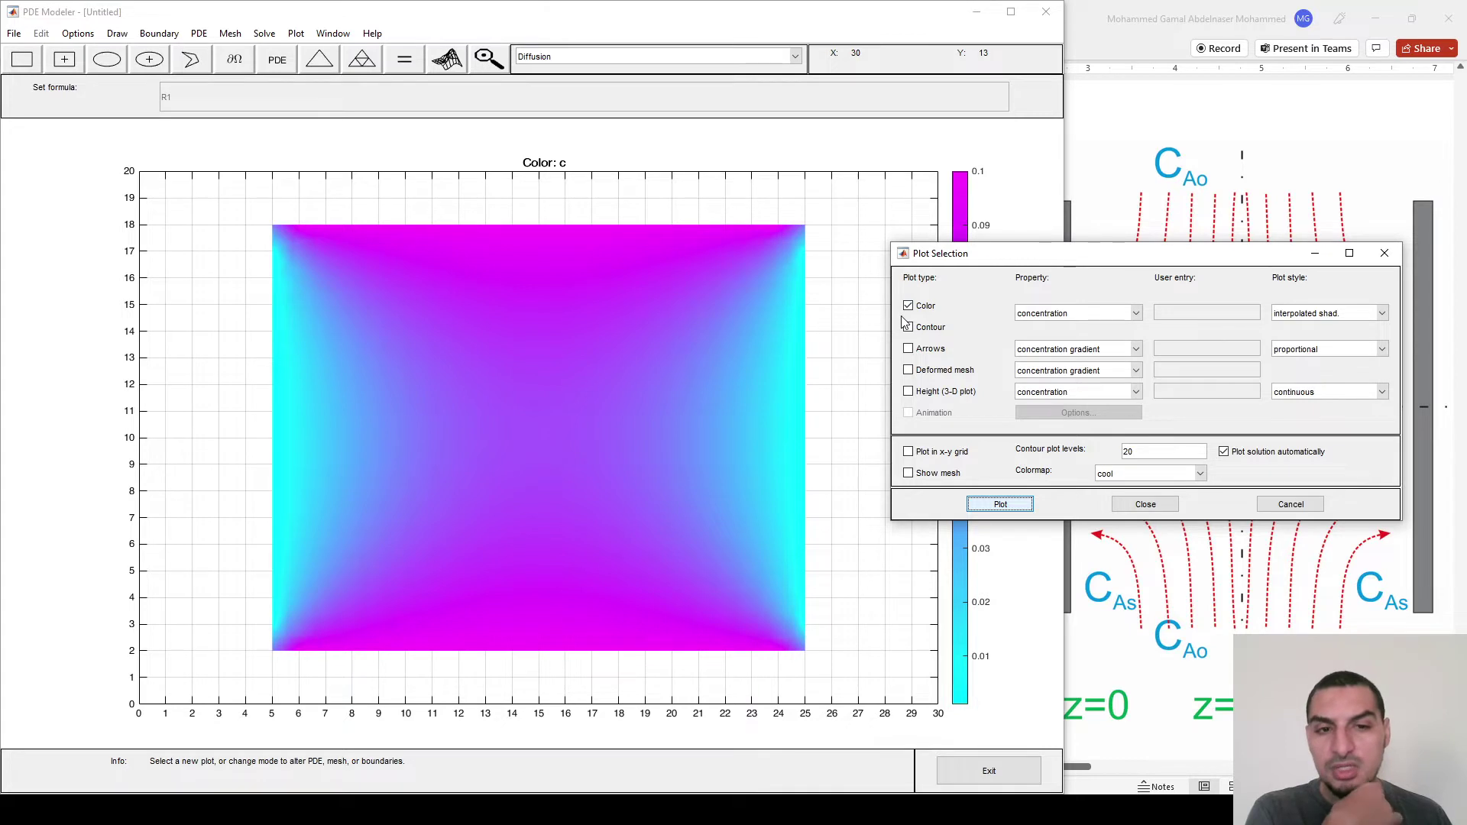
{"action": "mouse_move", "coordinate": [976, 266]}
{"action": "left_mouse_down"}
{"action": "mouse_move", "coordinate": [965, 298]}
{"action": "mouse_move", "coordinate": [955, 270]}
{"action": "left_mouse_up"}
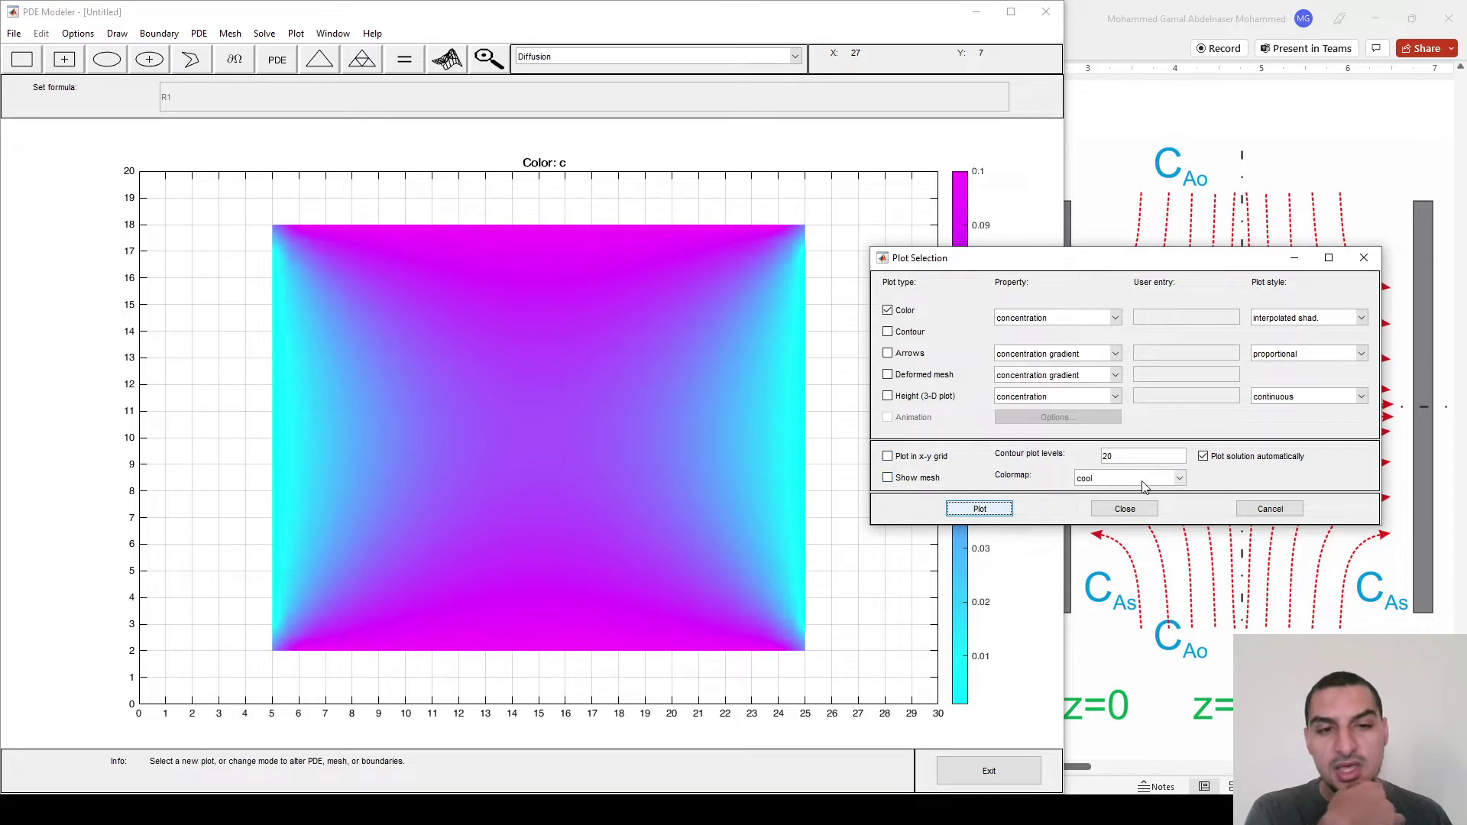
- Try the gray, pink and copper colormaps on the concentration plot, replotting with each one
{"action": "left_click", "coordinate": [1178, 480]}
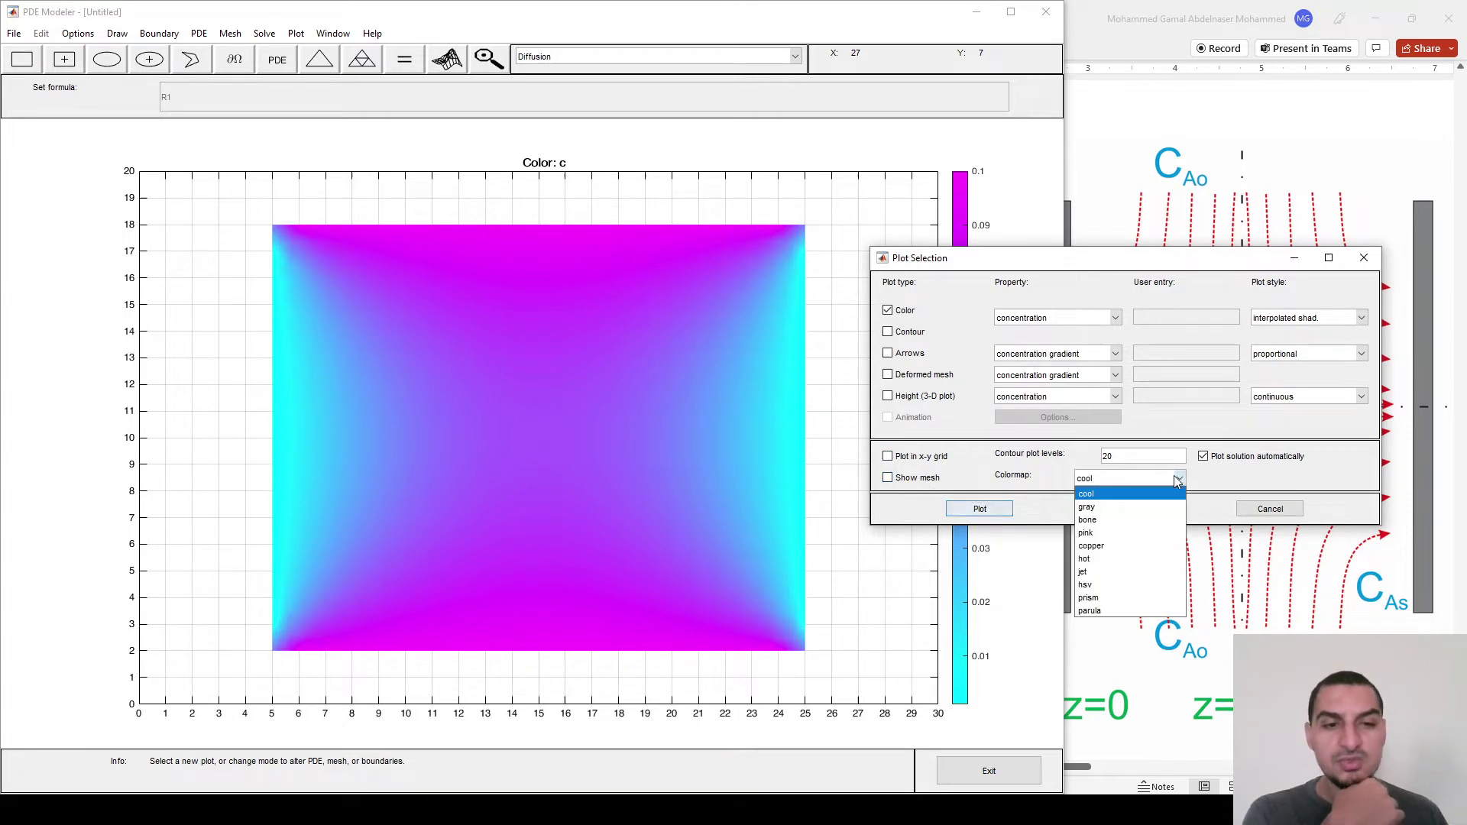
{"action": "left_click", "coordinate": [1094, 507]}
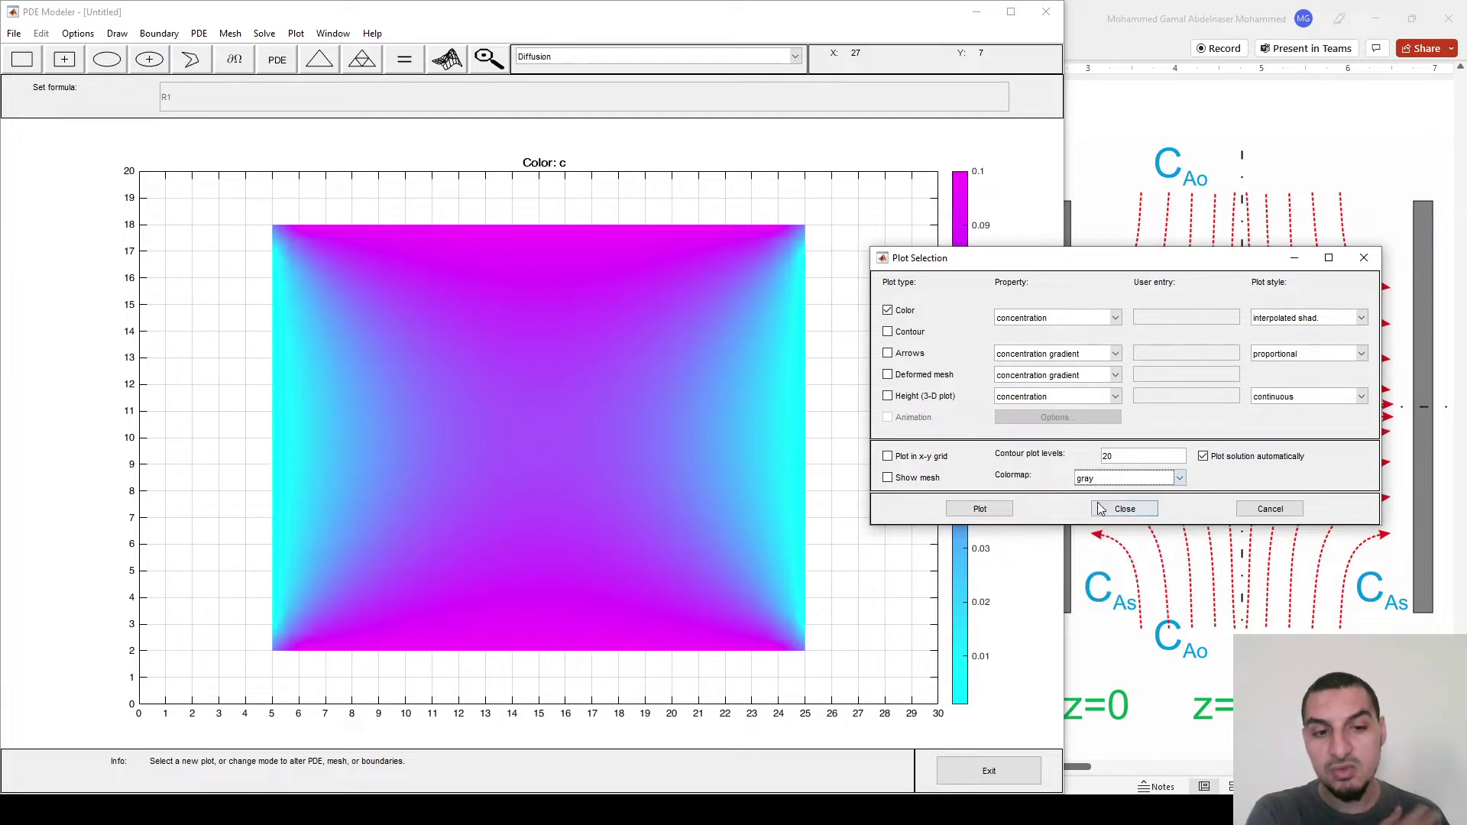
{"action": "left_click", "coordinate": [983, 515]}
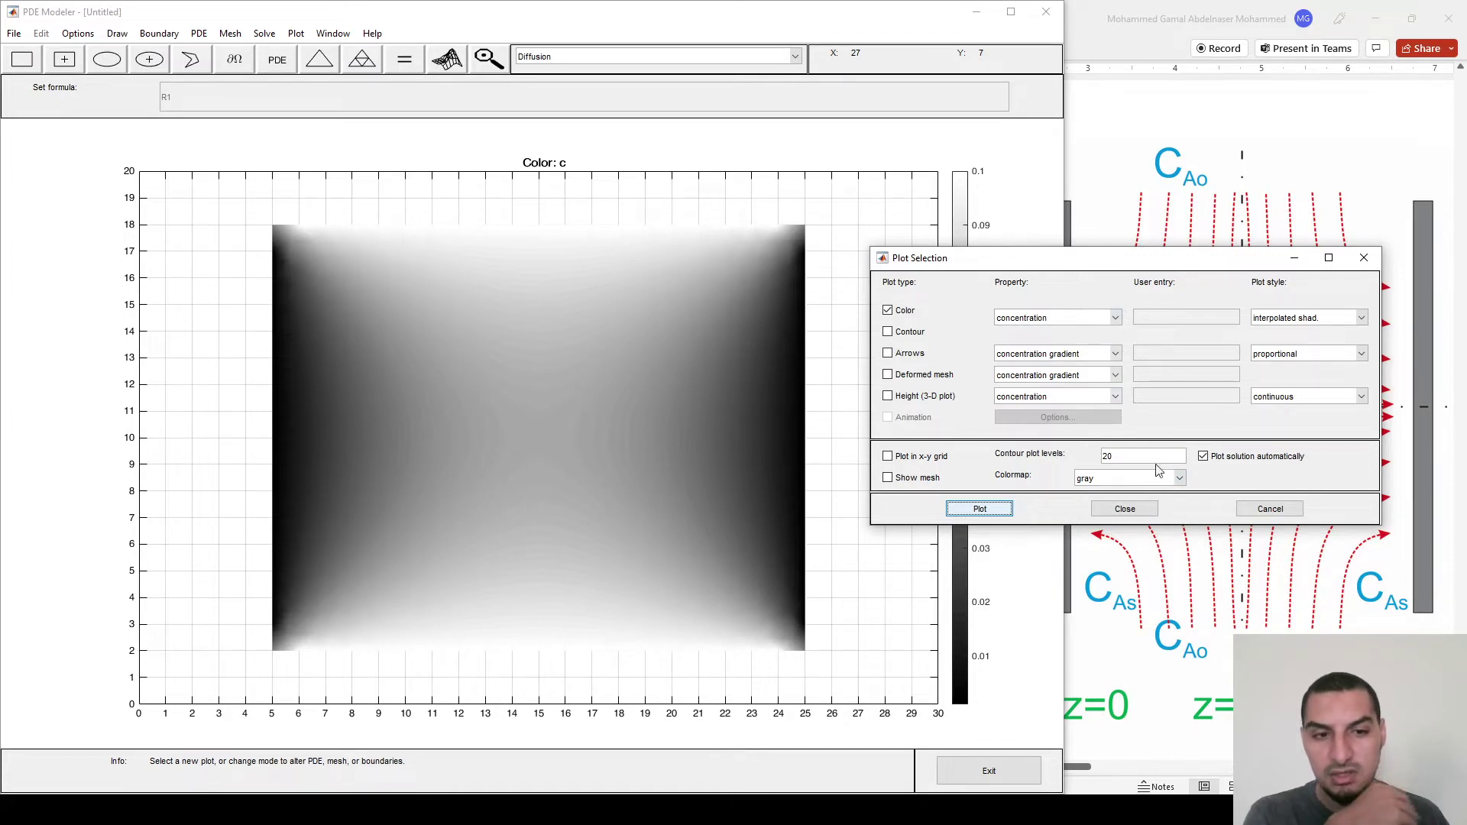
{"action": "left_click", "coordinate": [1174, 485]}
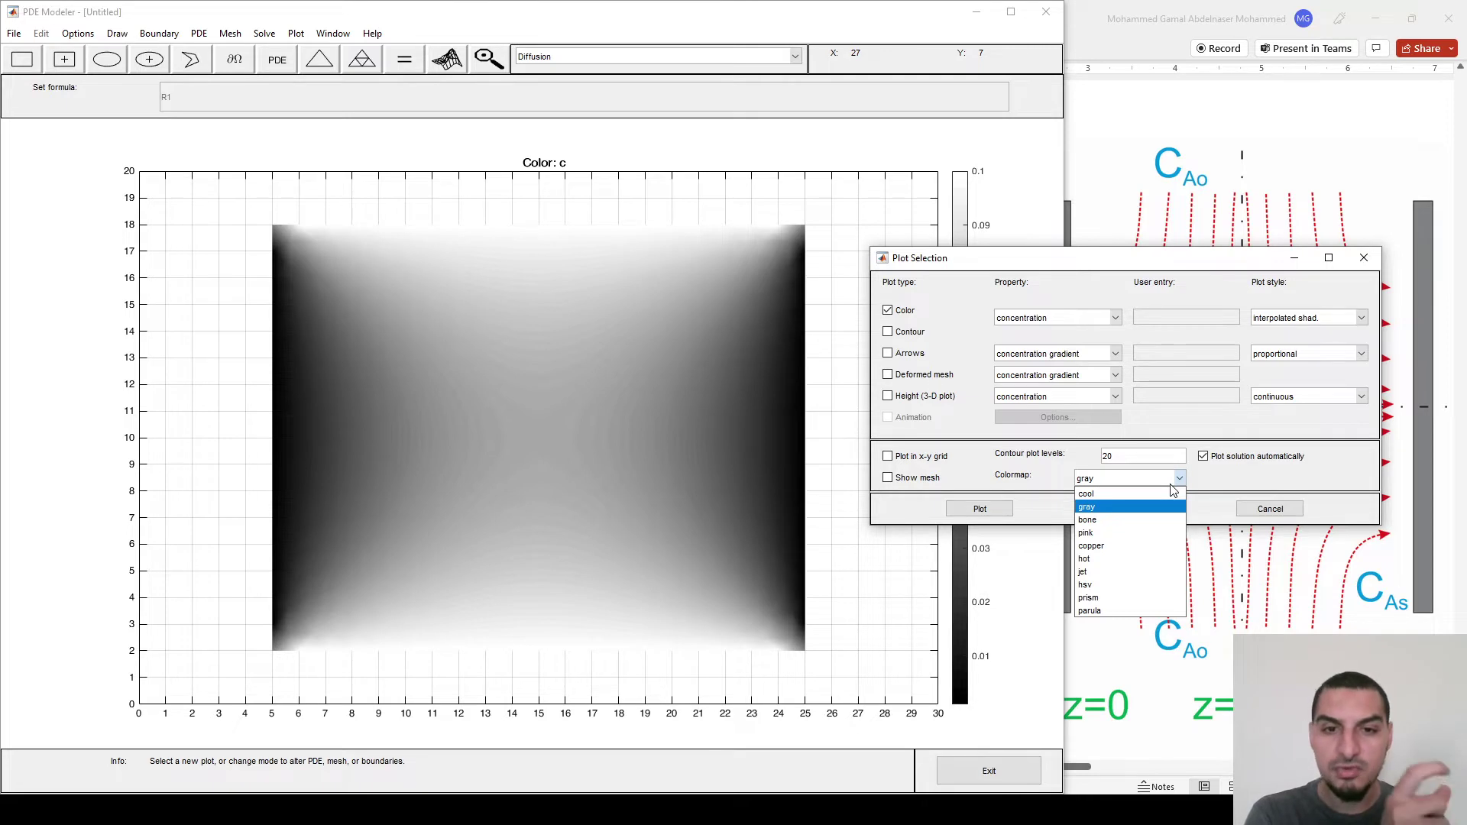
{"action": "left_click", "coordinate": [1142, 534]}
{"action": "left_click", "coordinate": [980, 508]}
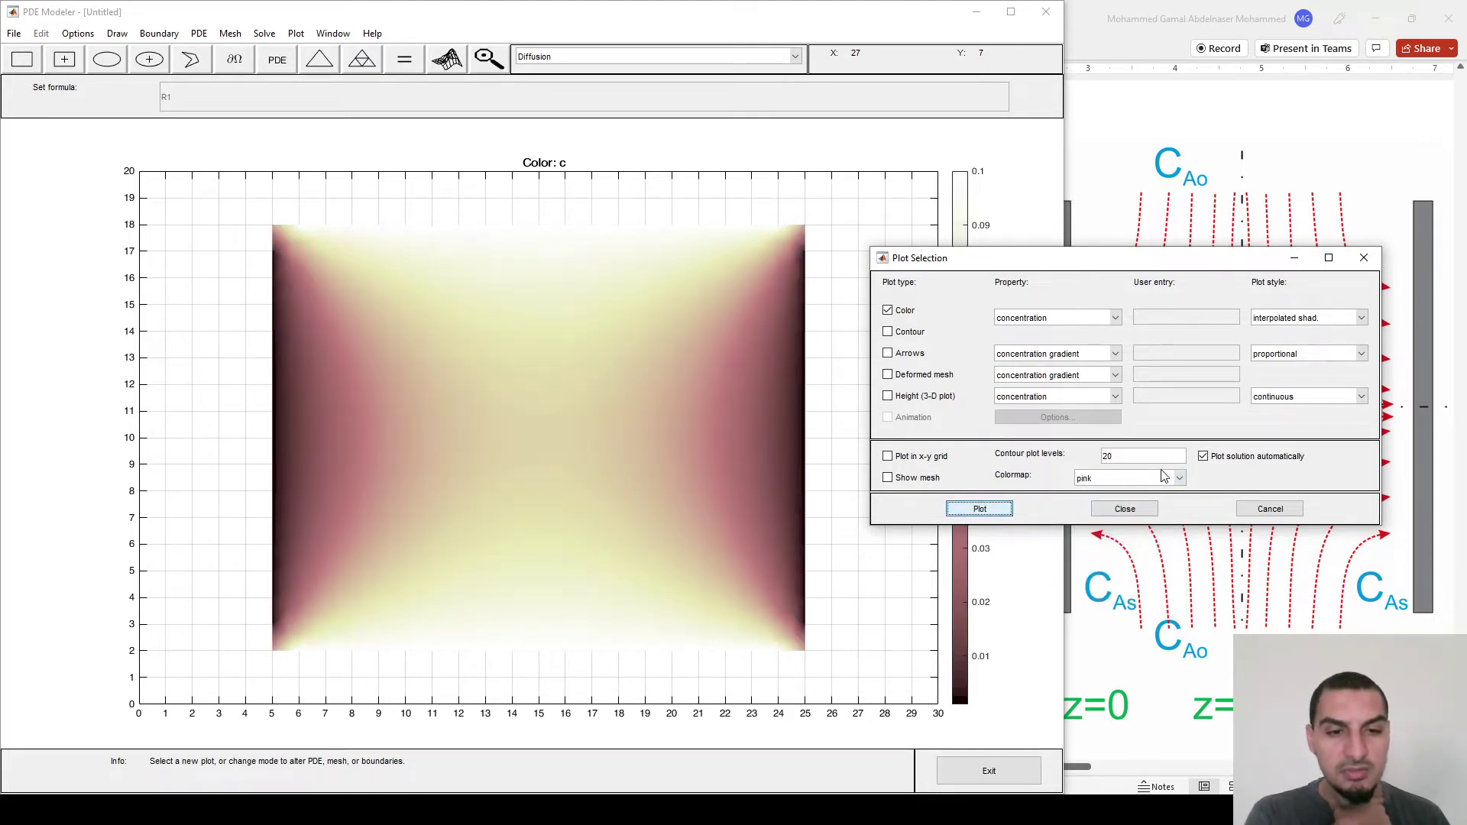
{"action": "left_click", "coordinate": [1174, 481]}
{"action": "left_click", "coordinate": [1092, 545]}
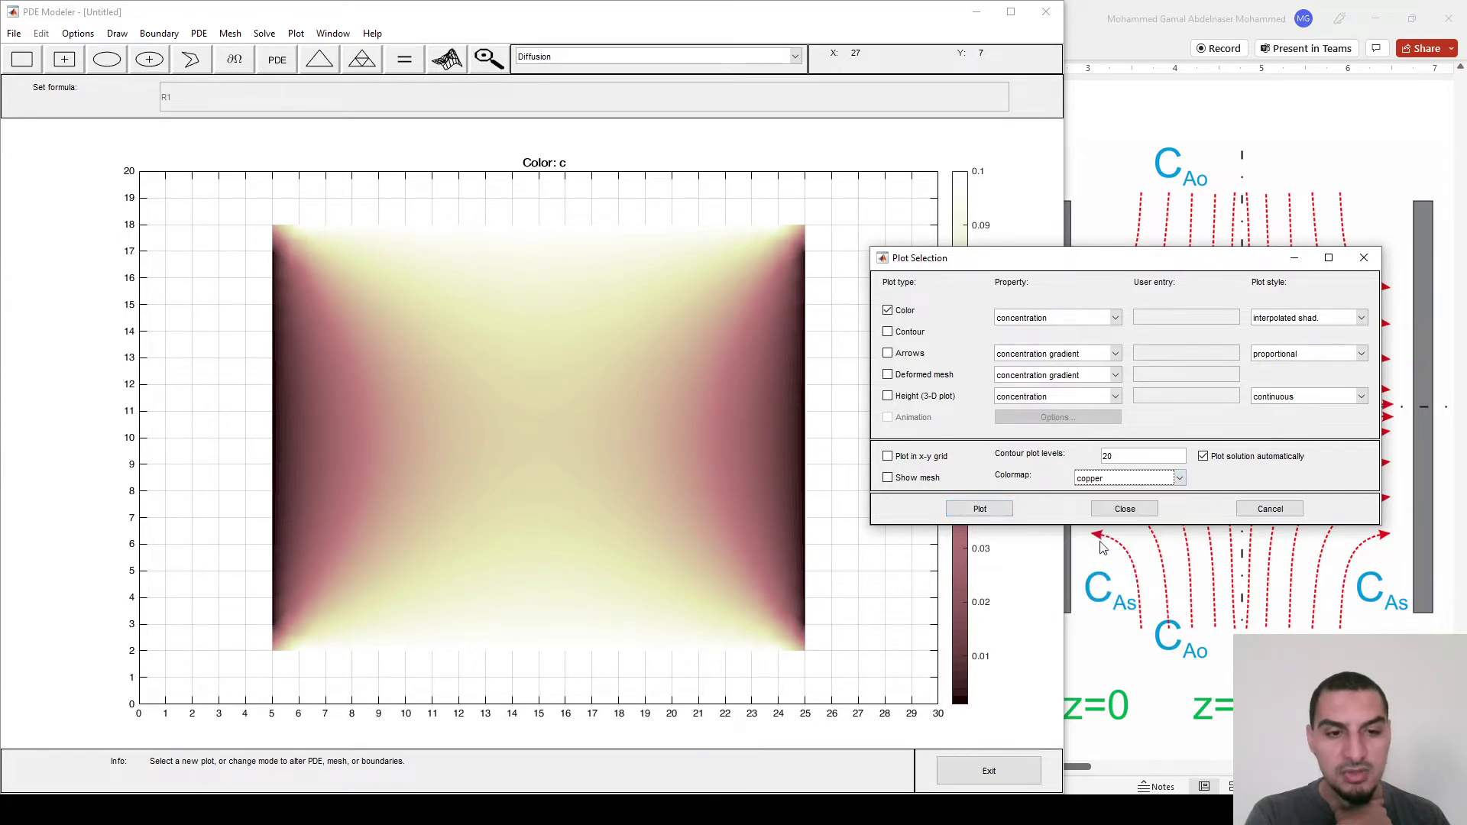
{"action": "left_click", "coordinate": [1002, 515]}
- Set the colormap to parula, replot the concentration and uncover the color scale
{"action": "left_click", "coordinate": [1179, 479]}
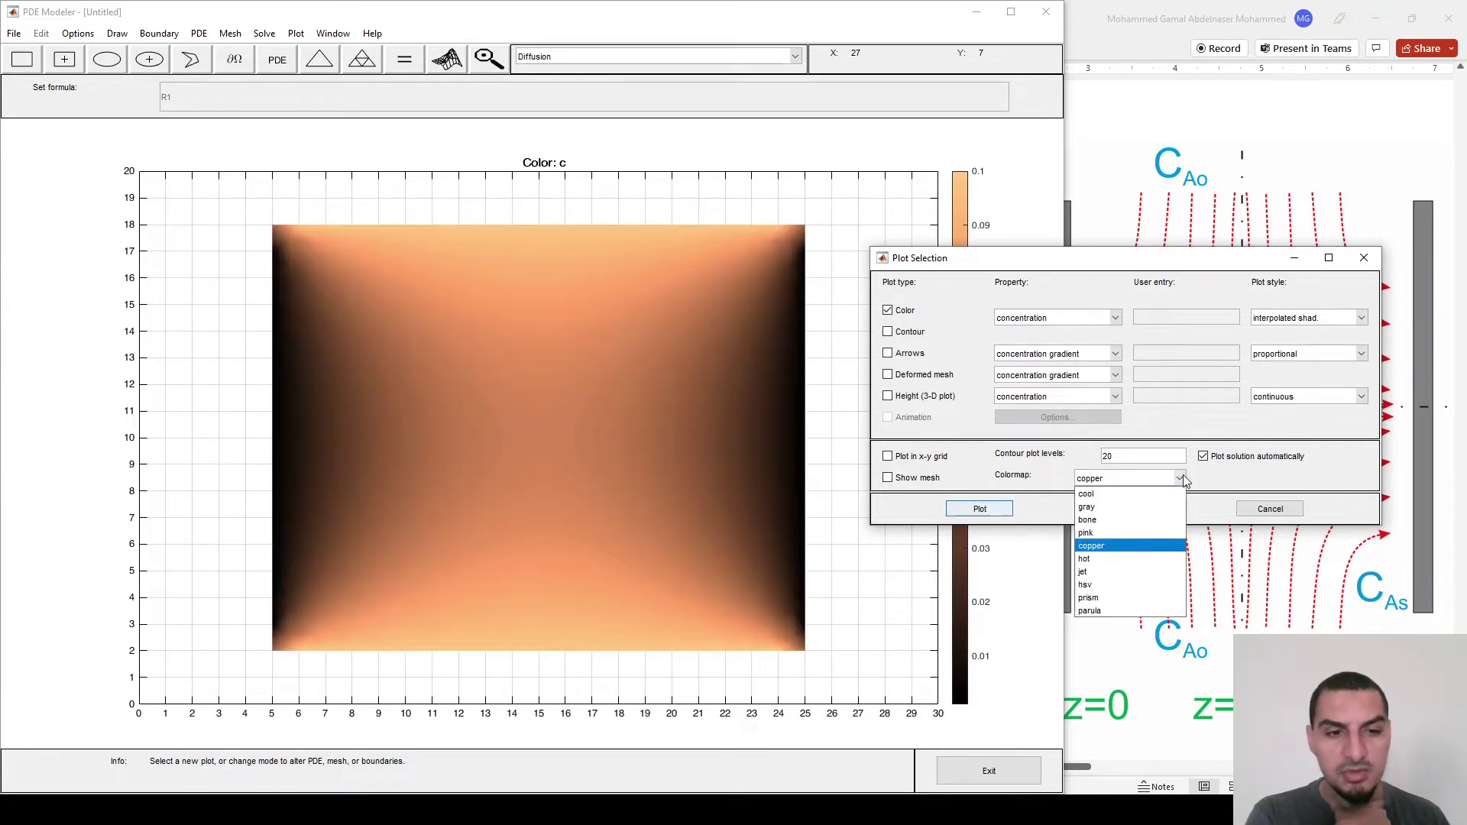
{"action": "left_click", "coordinate": [1090, 610]}
{"action": "left_click", "coordinate": [981, 511]}
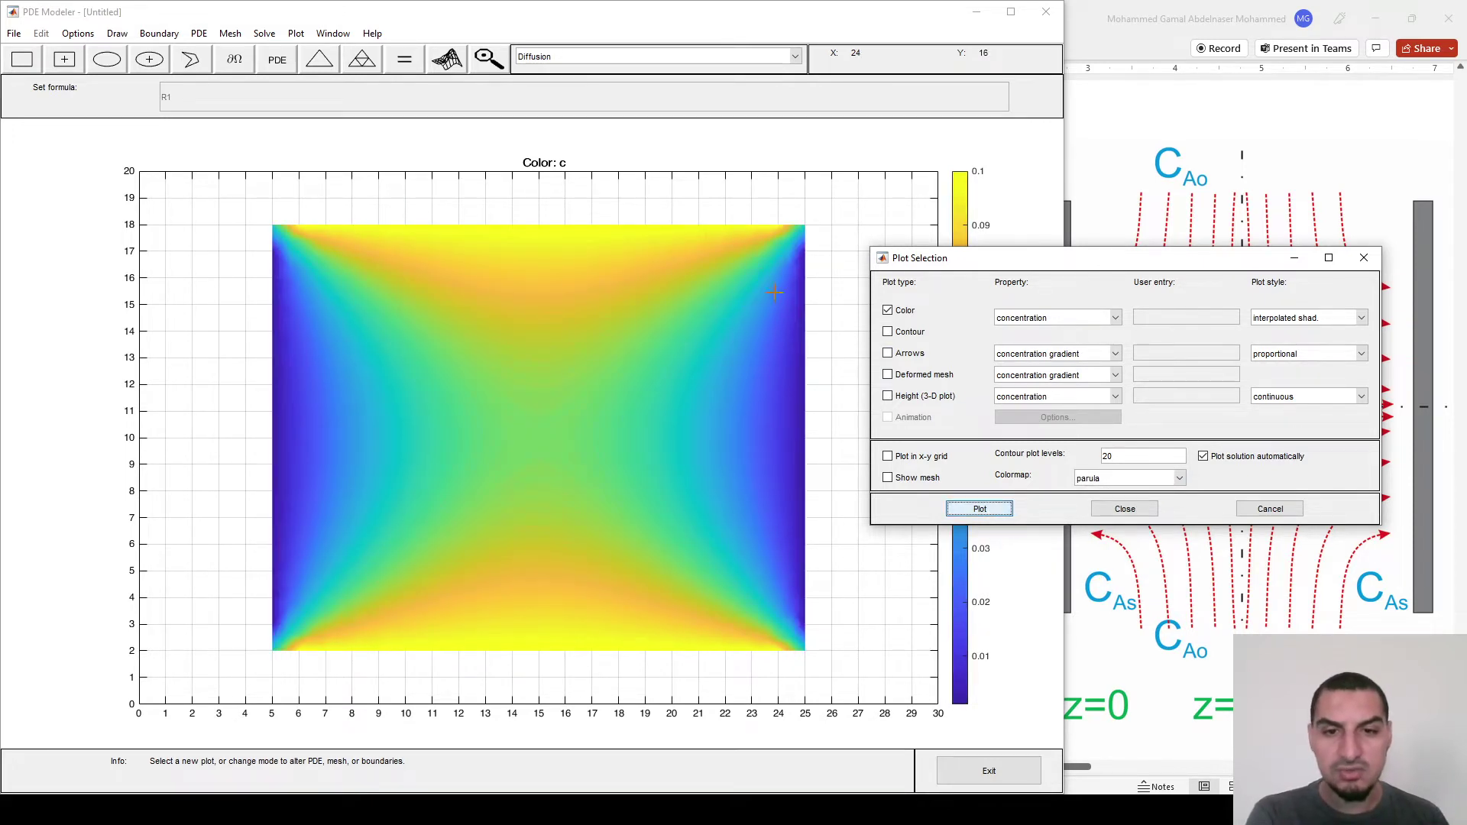
{"action": "left_click", "coordinate": [1001, 509]}
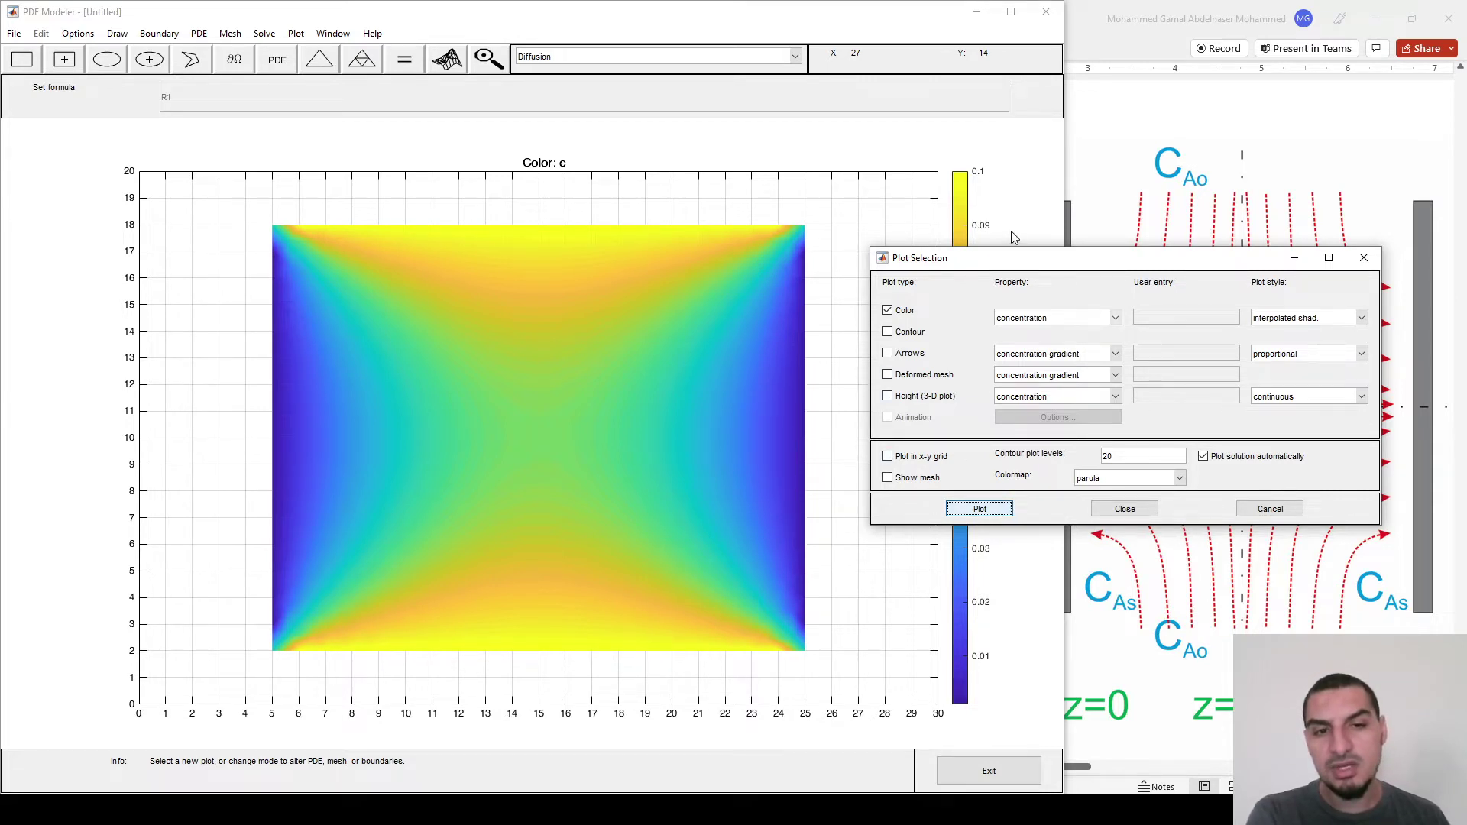
{"action": "left_click_drag", "start_coordinate": [999, 257], "coordinate": [1178, 489]}
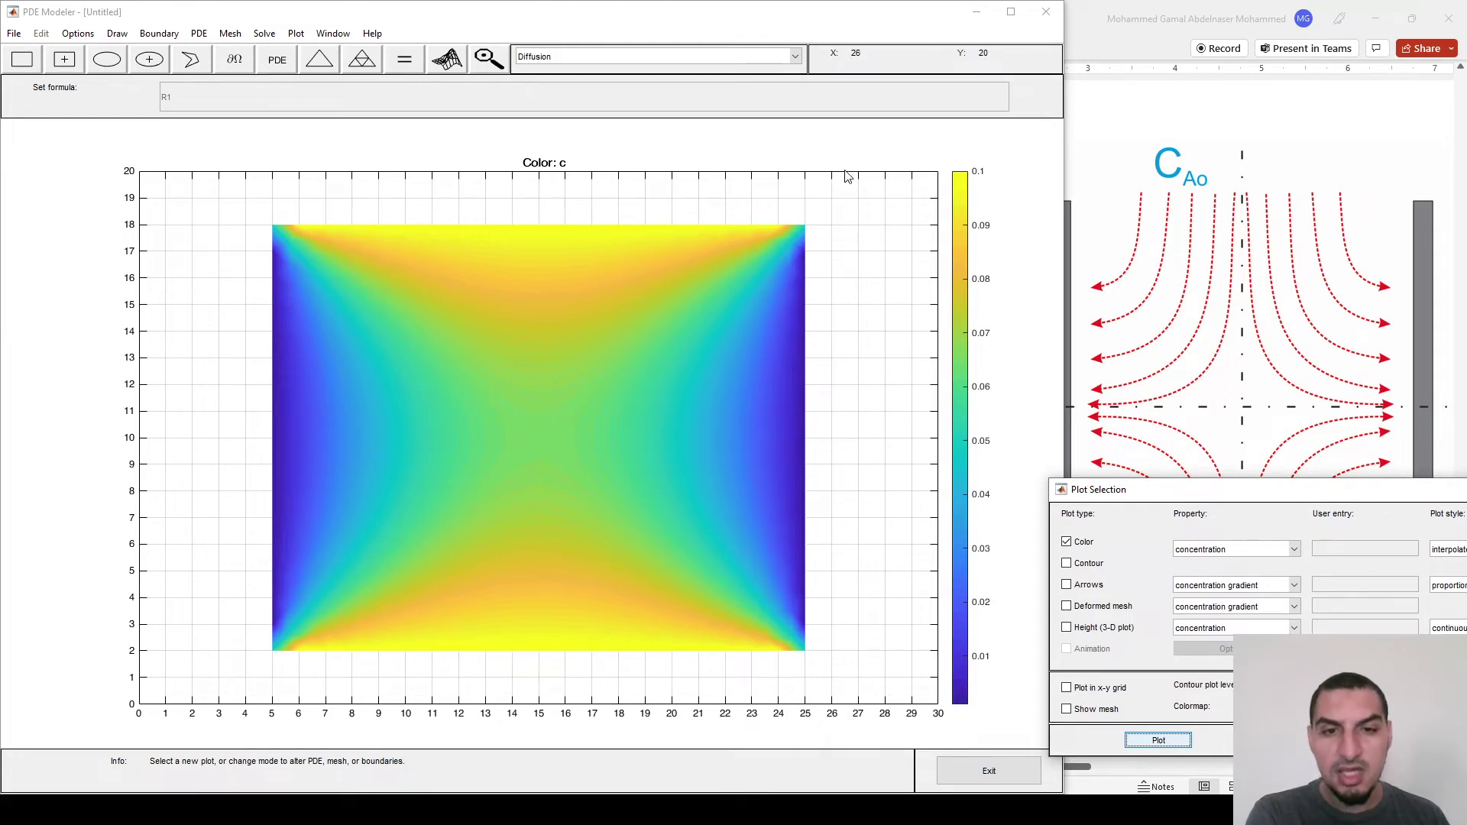
- Change the color plot style to flat shading and replot the concentration
{"action": "left_click_drag", "start_coordinate": [1120, 480], "coordinate": [965, 163]}
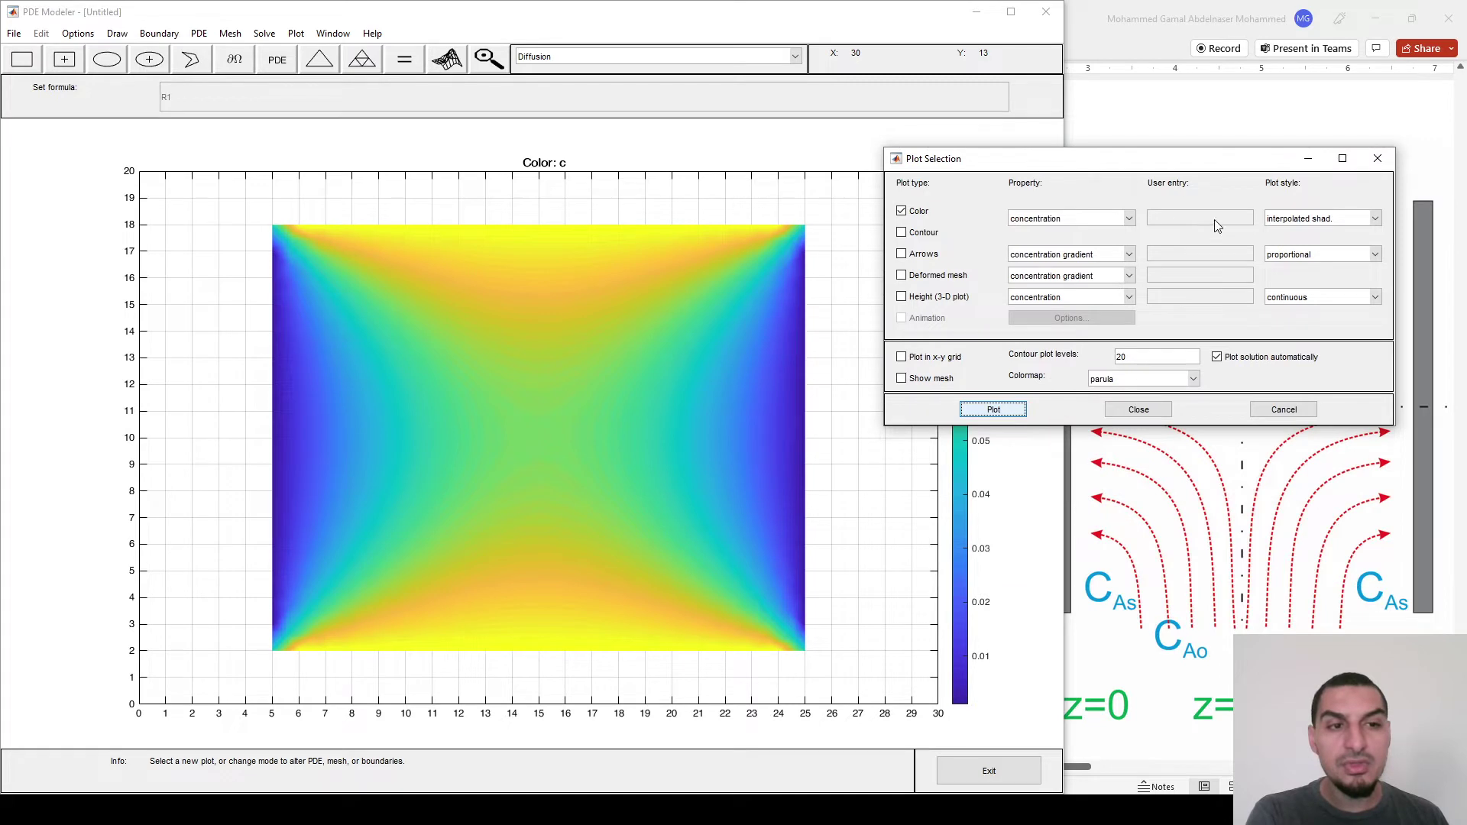
{"action": "left_click", "coordinate": [1299, 221]}
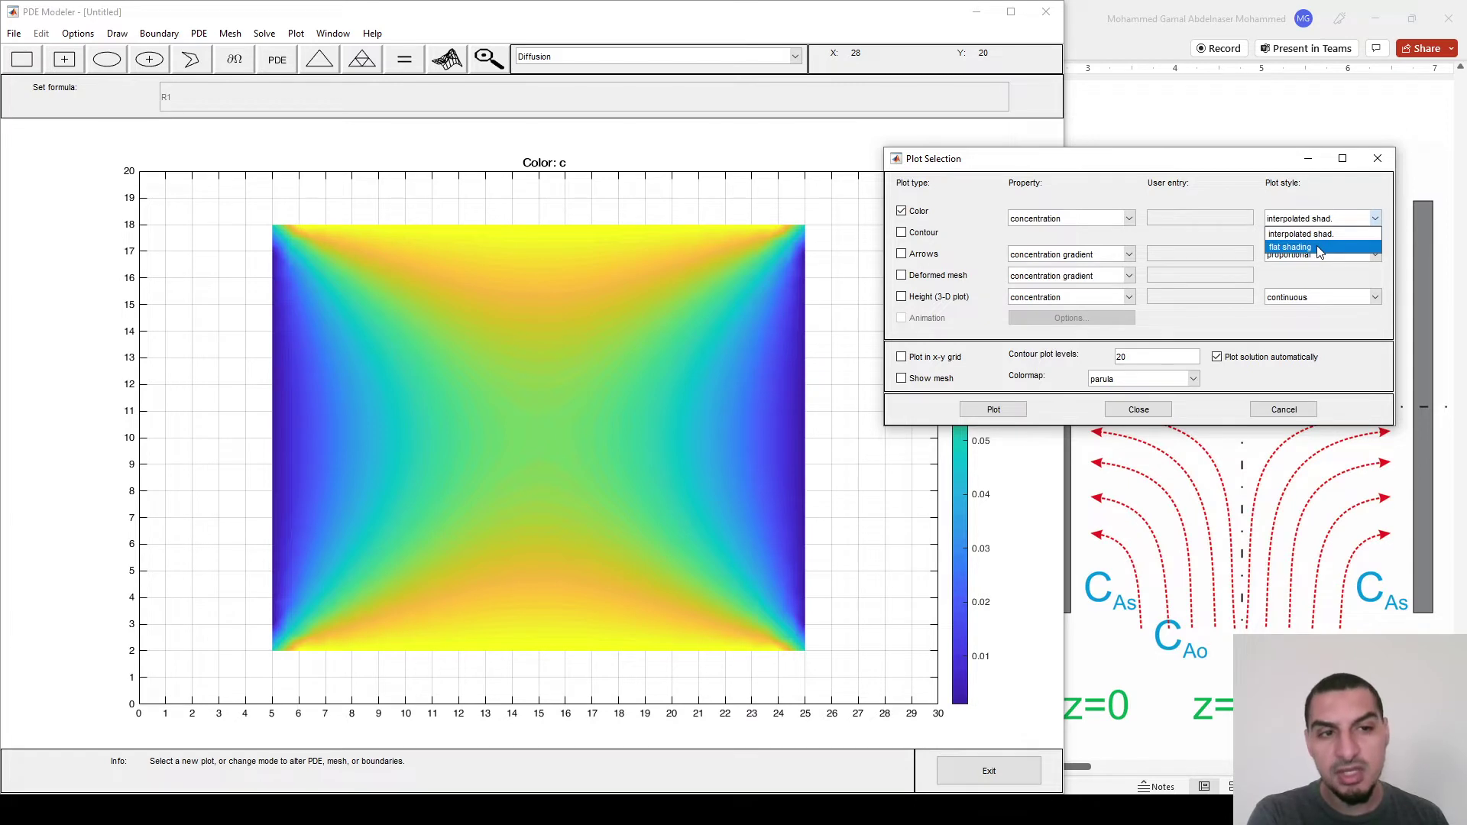
{"action": "left_click", "coordinate": [1318, 234]}
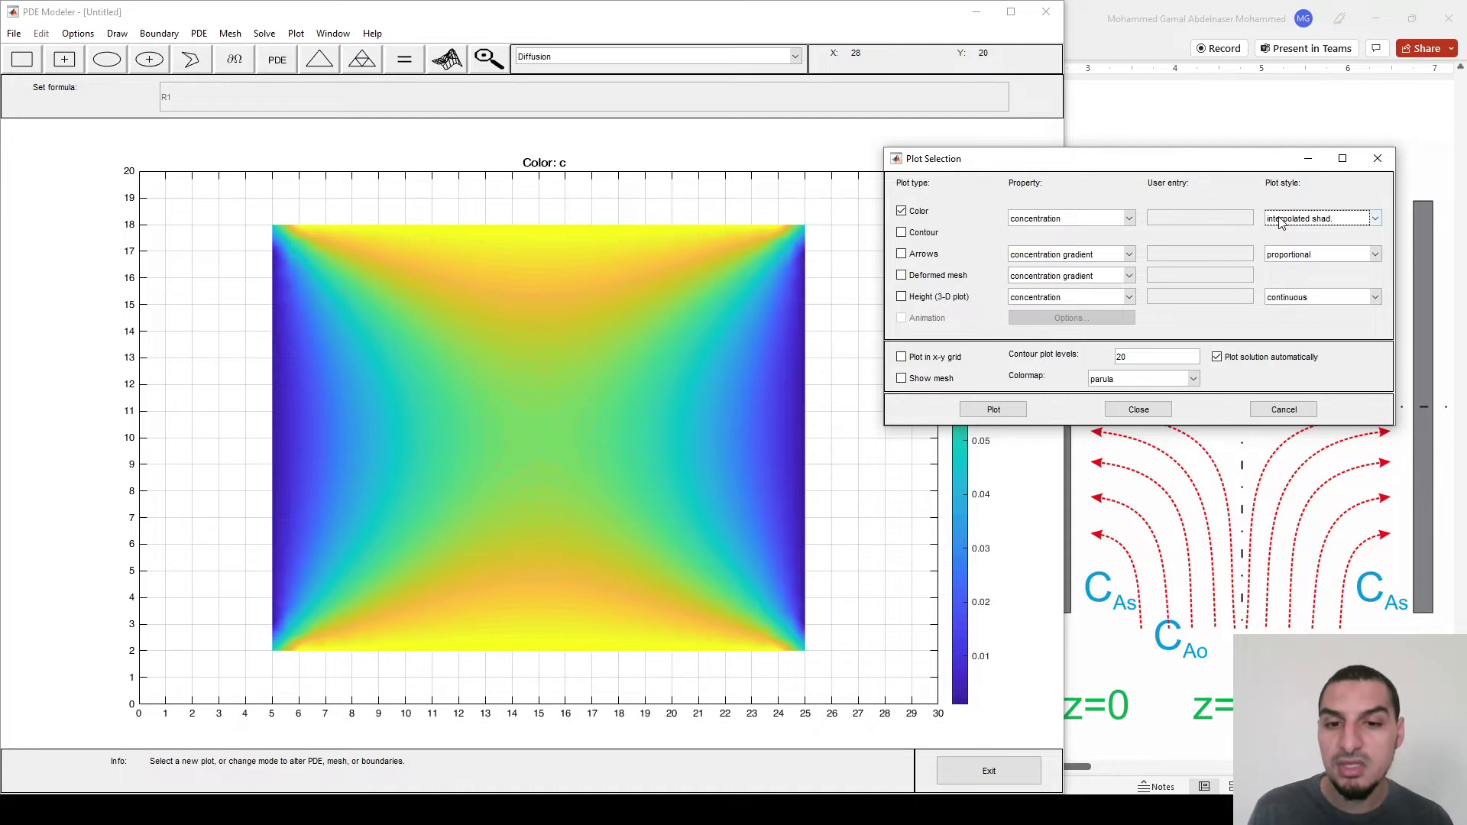
{"action": "left_click", "coordinate": [1281, 222]}
{"action": "left_click", "coordinate": [1312, 248]}
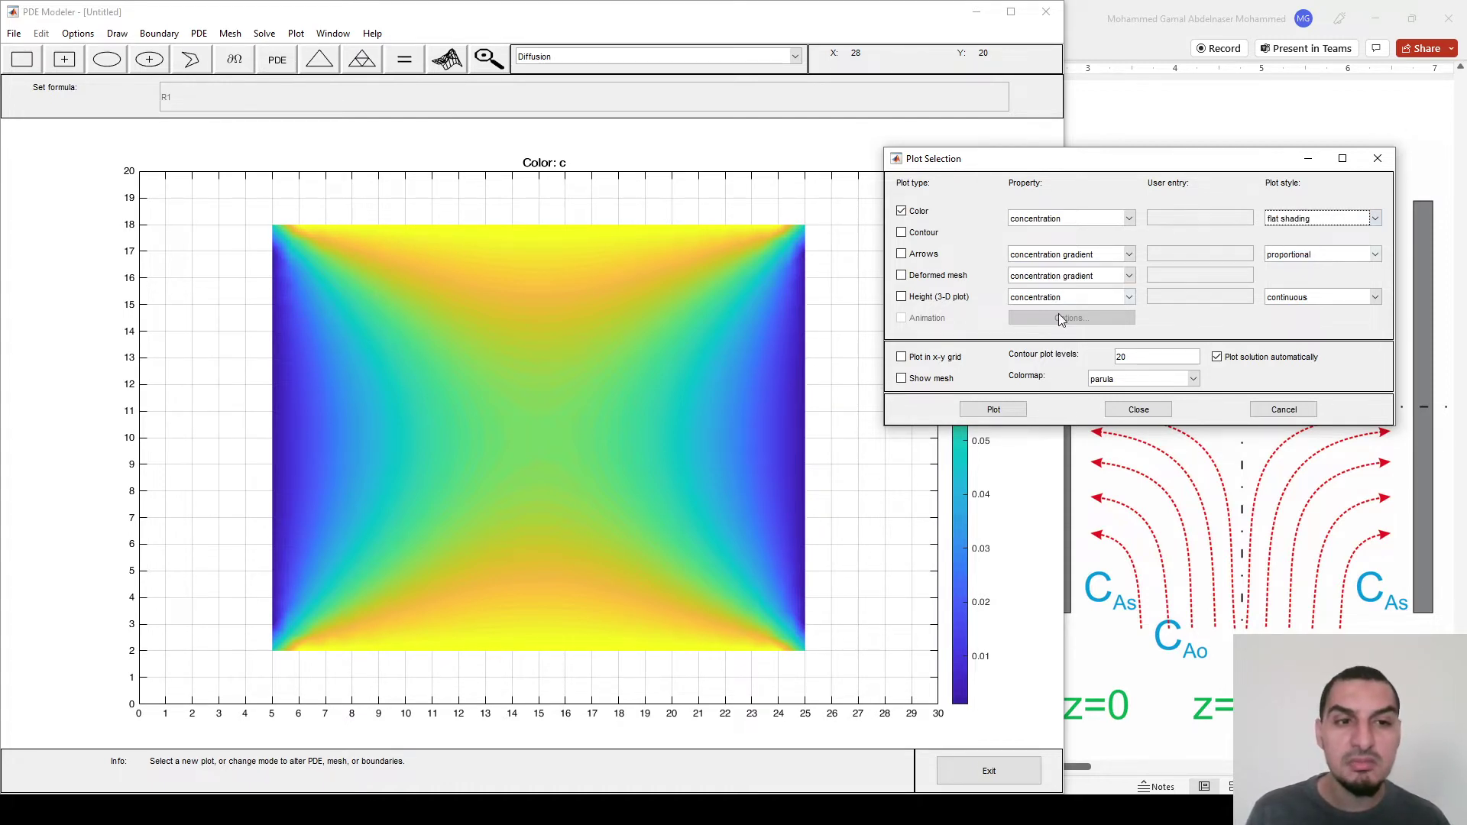
{"action": "left_click", "coordinate": [1018, 407]}
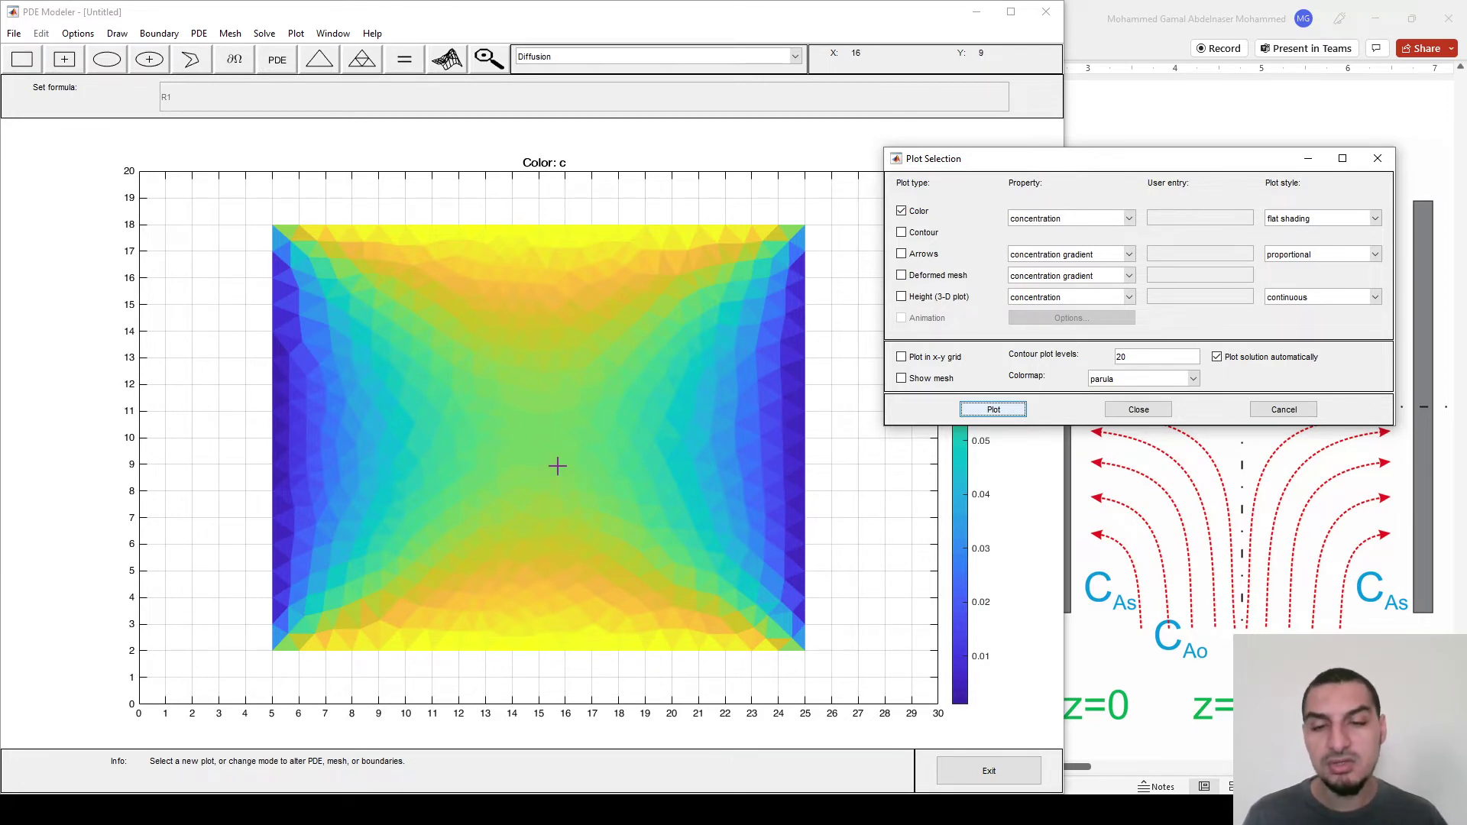
- Refine the mesh twice, replotting the flat-shaded concentration after each refinement
{"action": "left_click", "coordinate": [375, 61]}
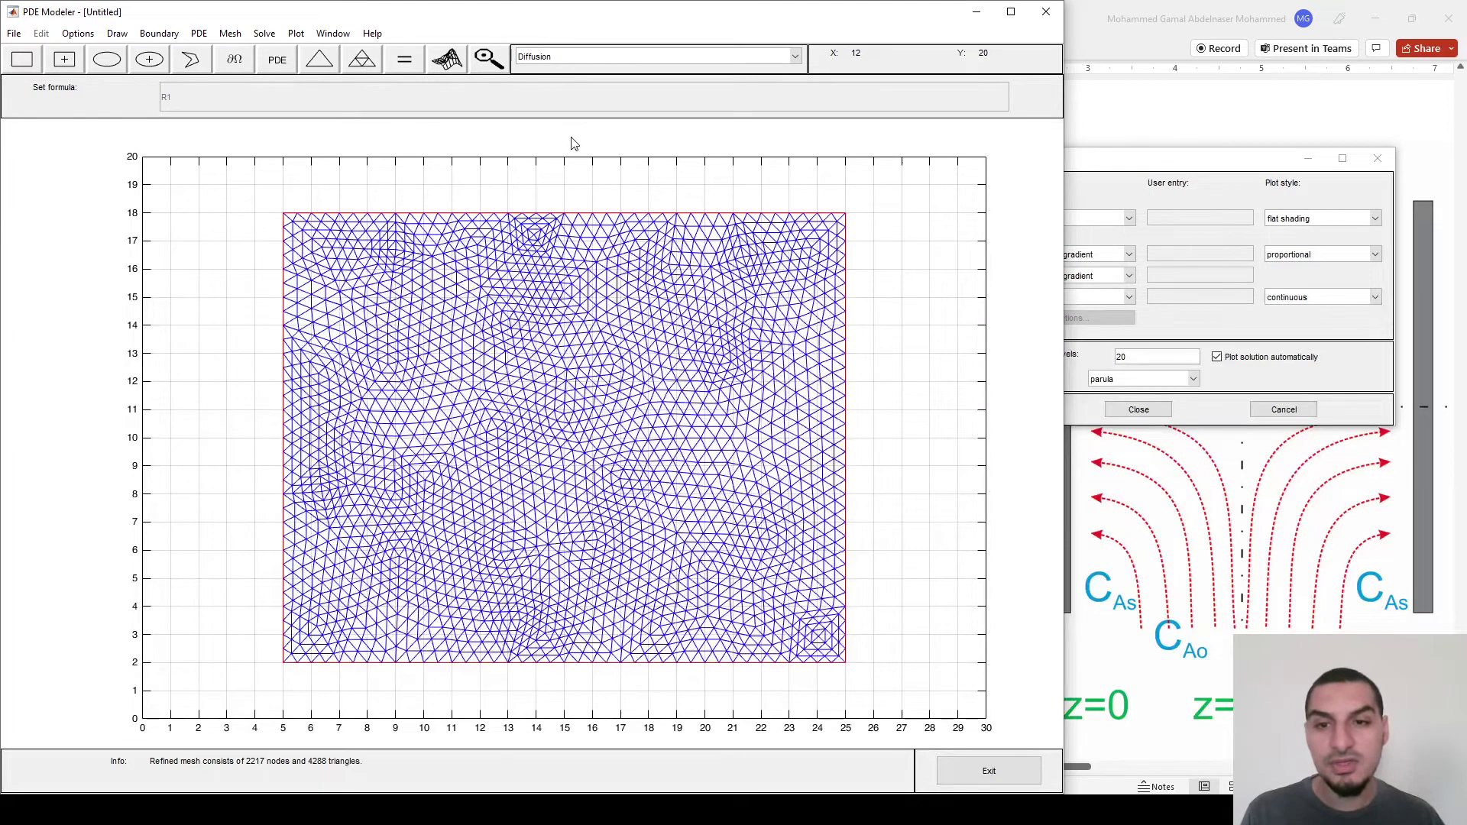
{"action": "left_click", "coordinate": [1227, 322]}
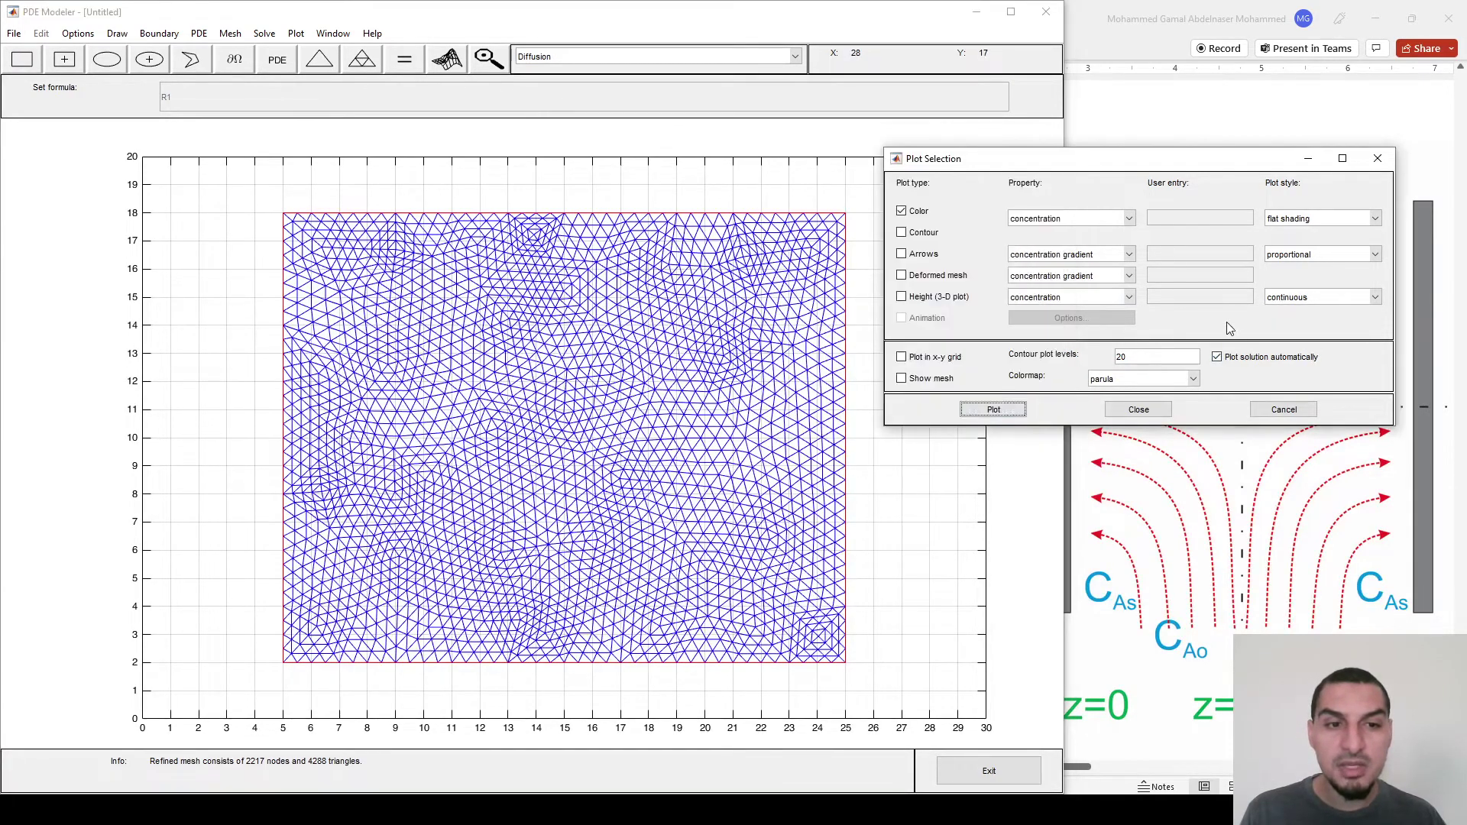
{"action": "left_click", "coordinate": [1023, 409]}
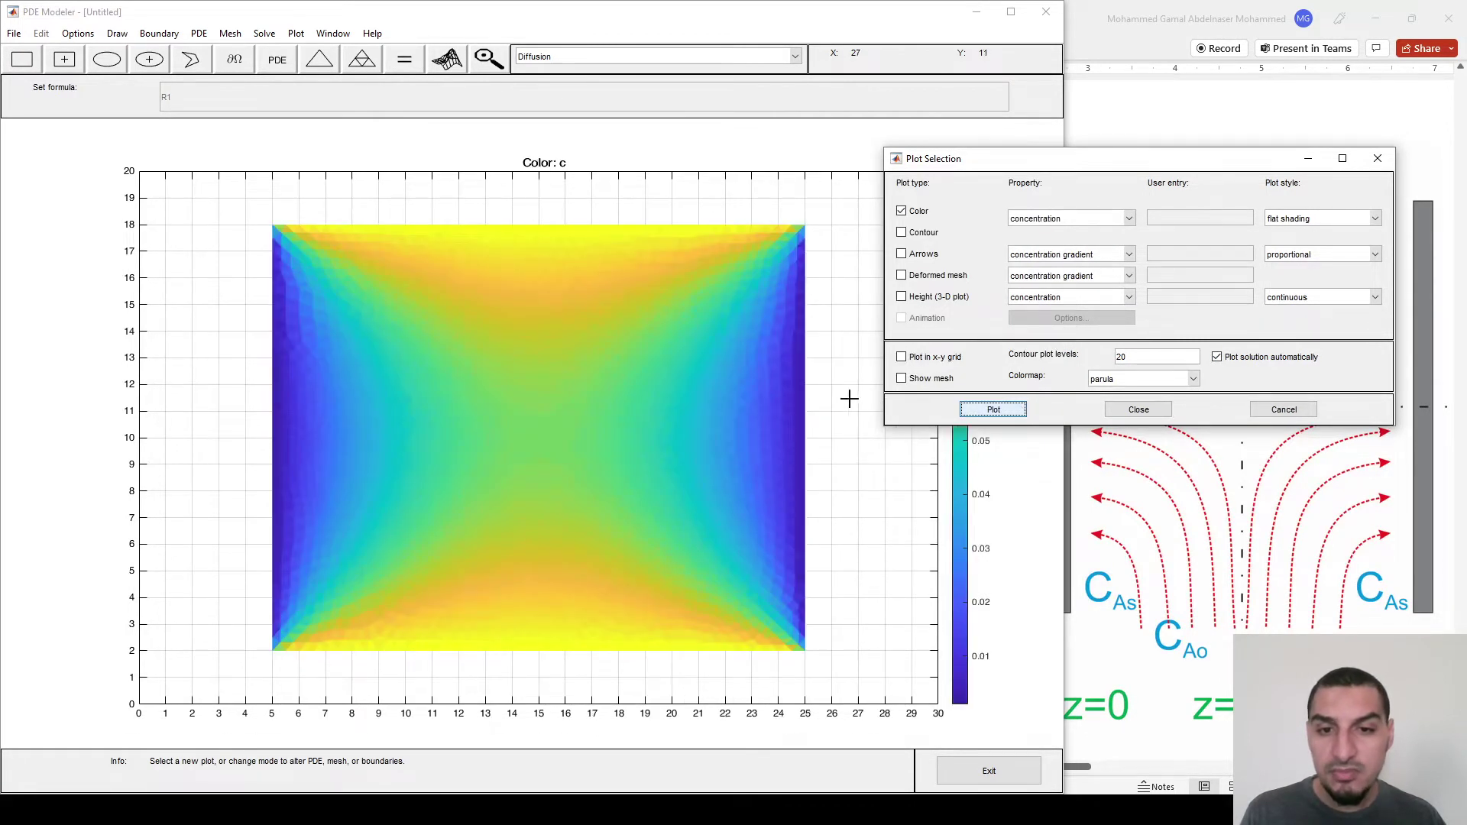
{"action": "left_click", "coordinate": [361, 61]}
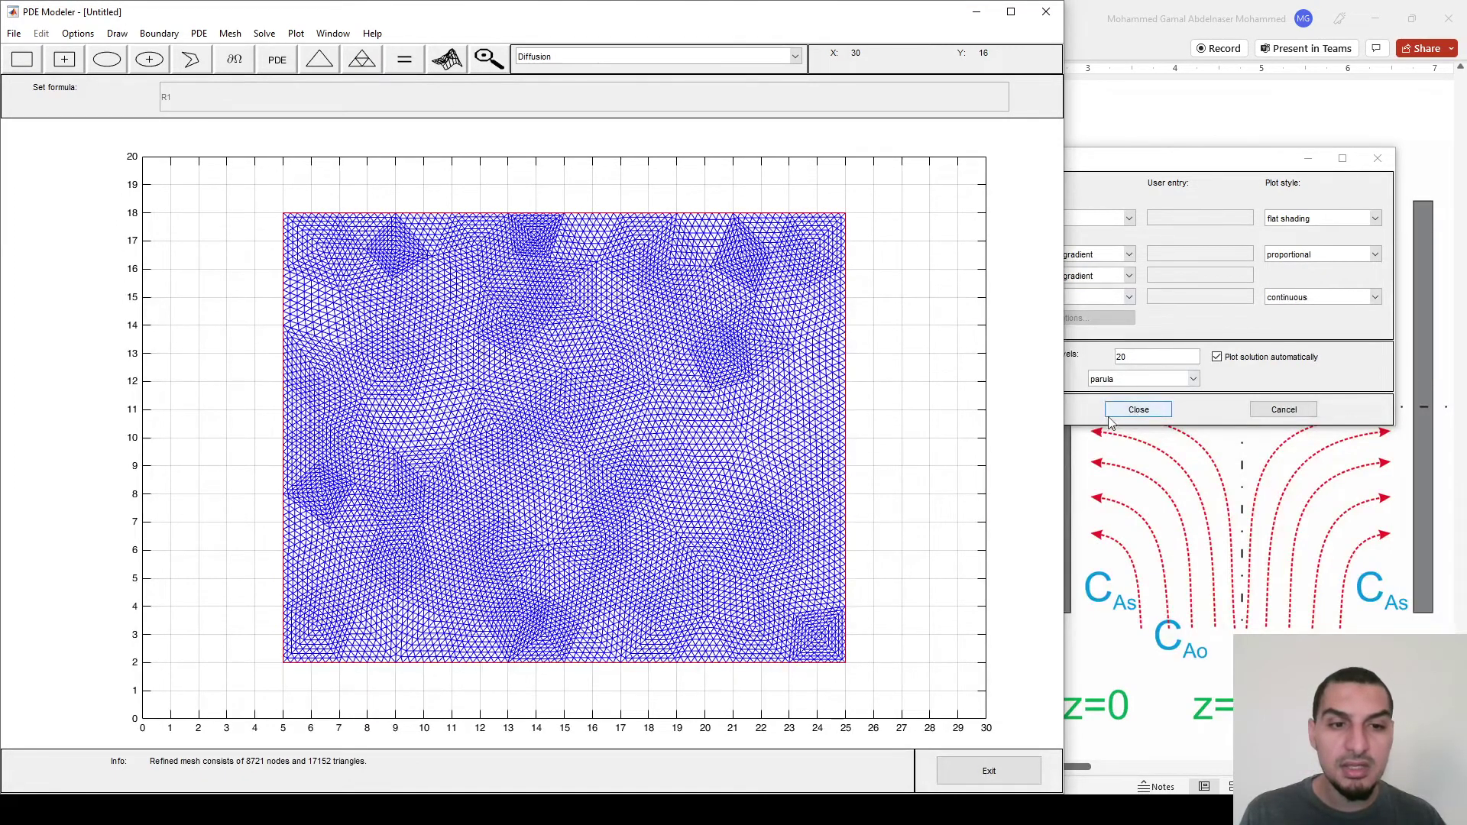
{"action": "left_click", "coordinate": [1097, 417]}
{"action": "left_click", "coordinate": [1010, 413]}
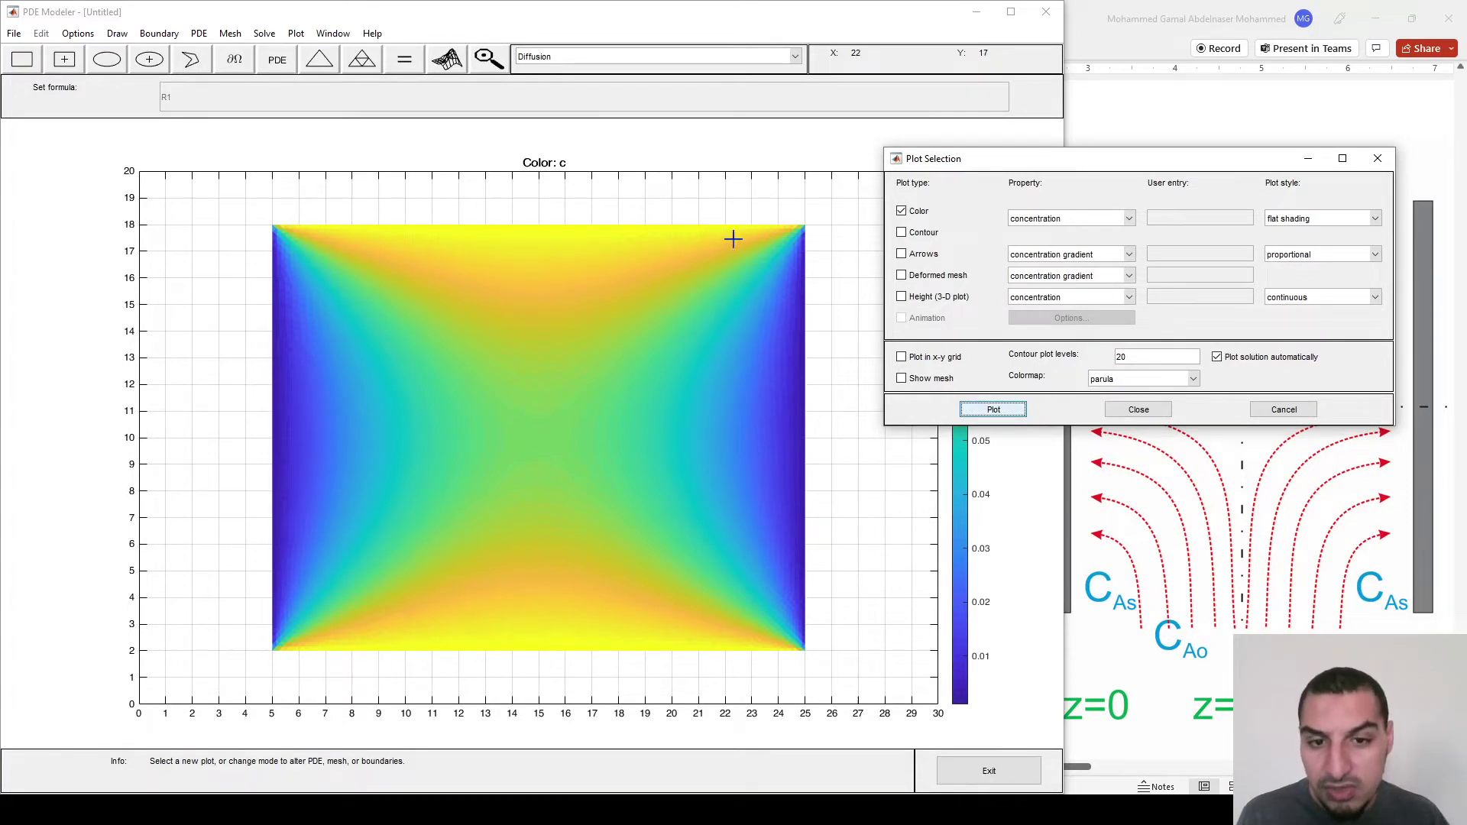
- Zoom in on the left boundary of the concentration plot to examine the flat shading on the refined mesh
{"action": "left_click", "coordinate": [487, 58]}
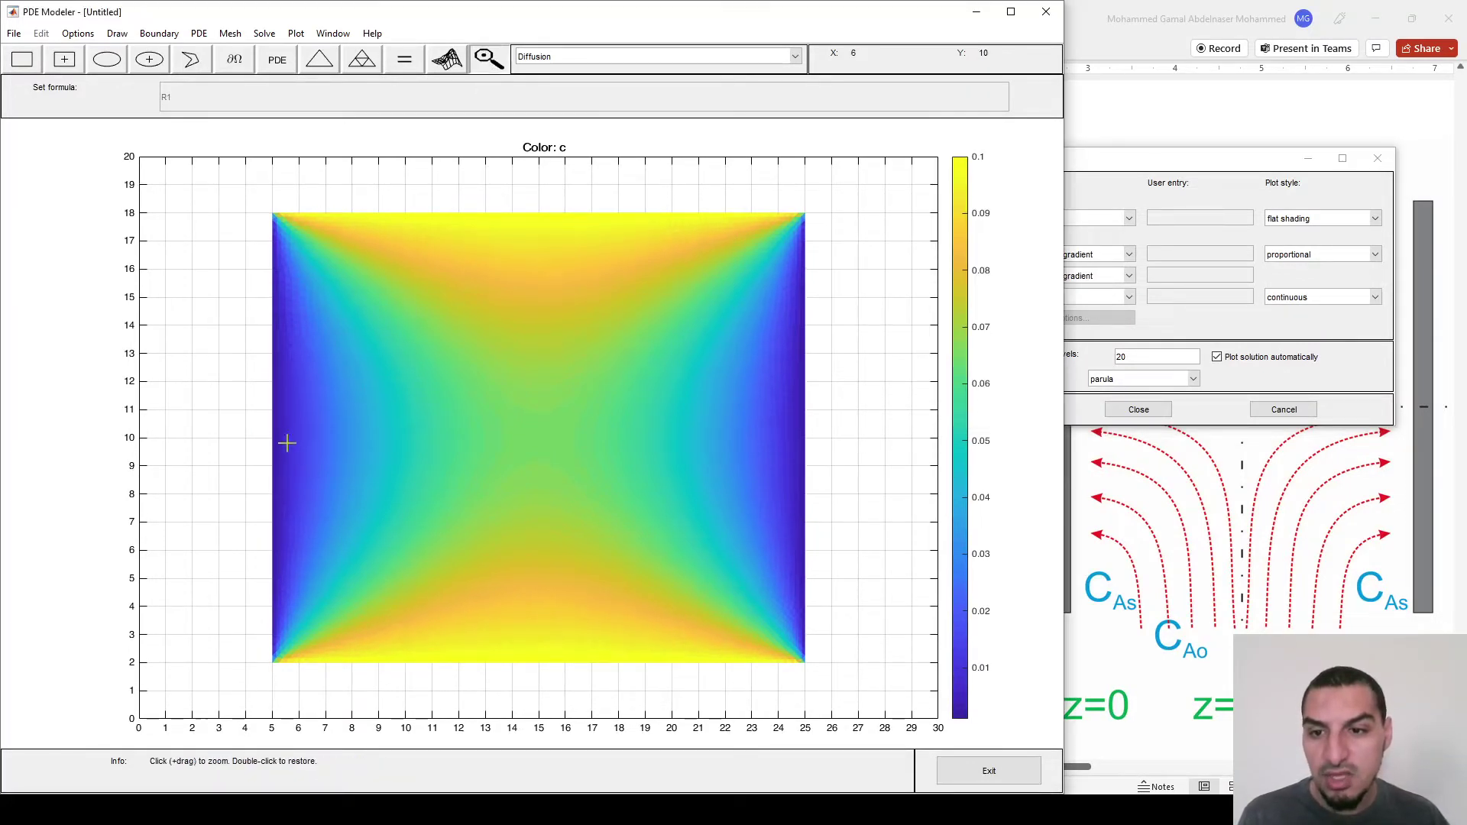
{"action": "left_click", "coordinate": [418, 486]}
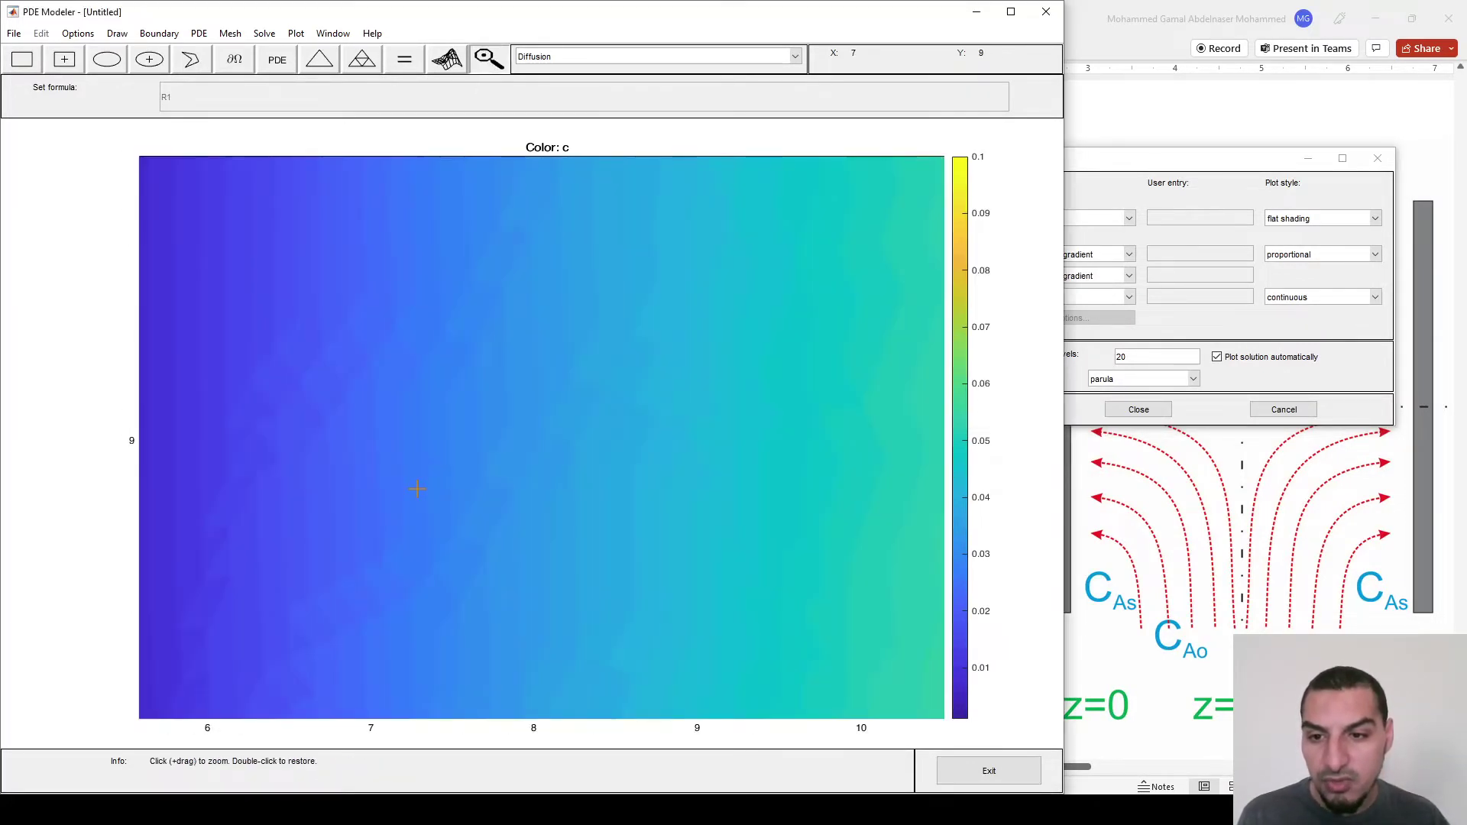
{"action": "double_click", "coordinate": [594, 390]}
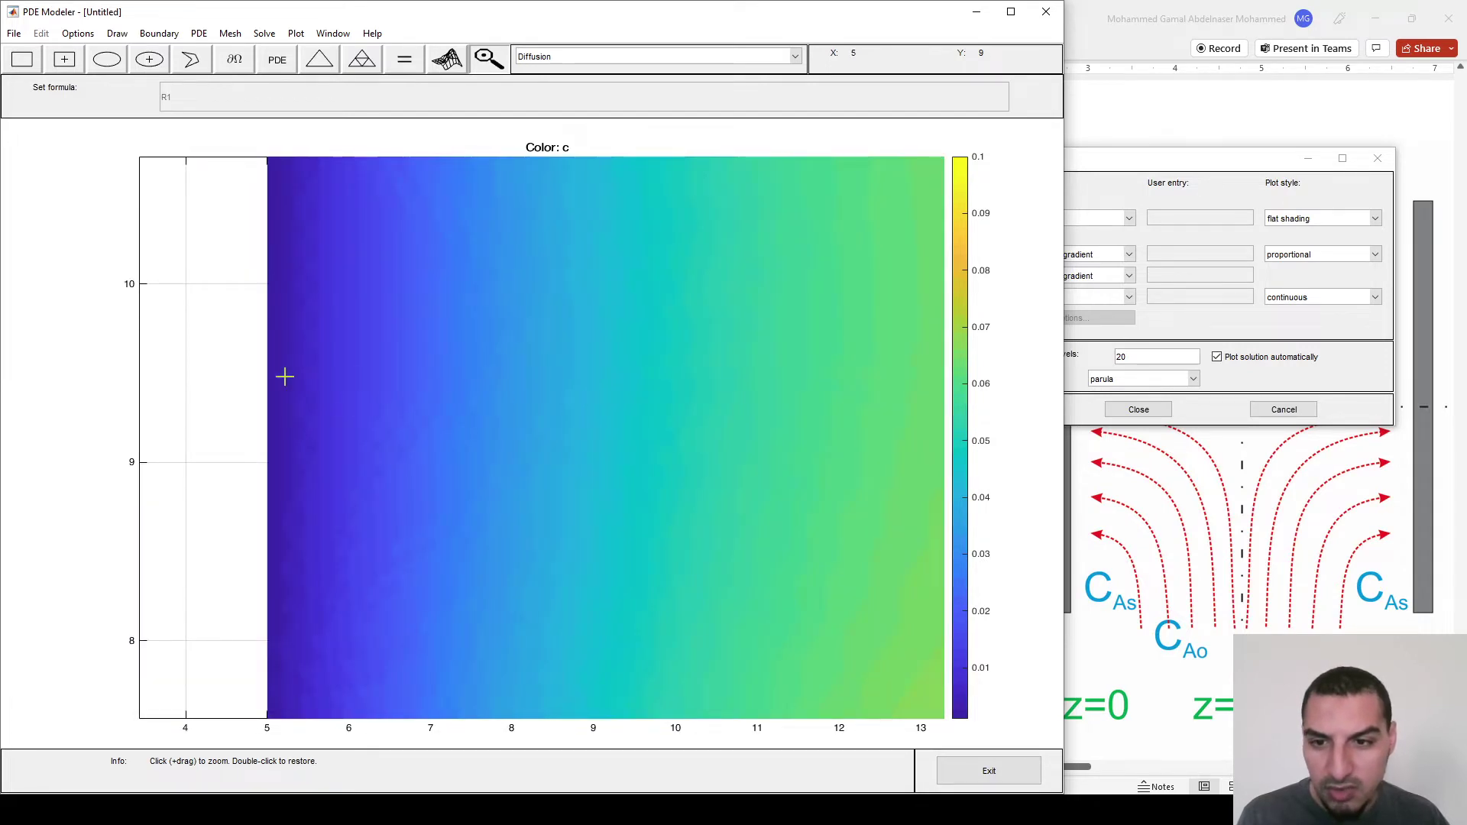
{"action": "double_click", "coordinate": [483, 321]}
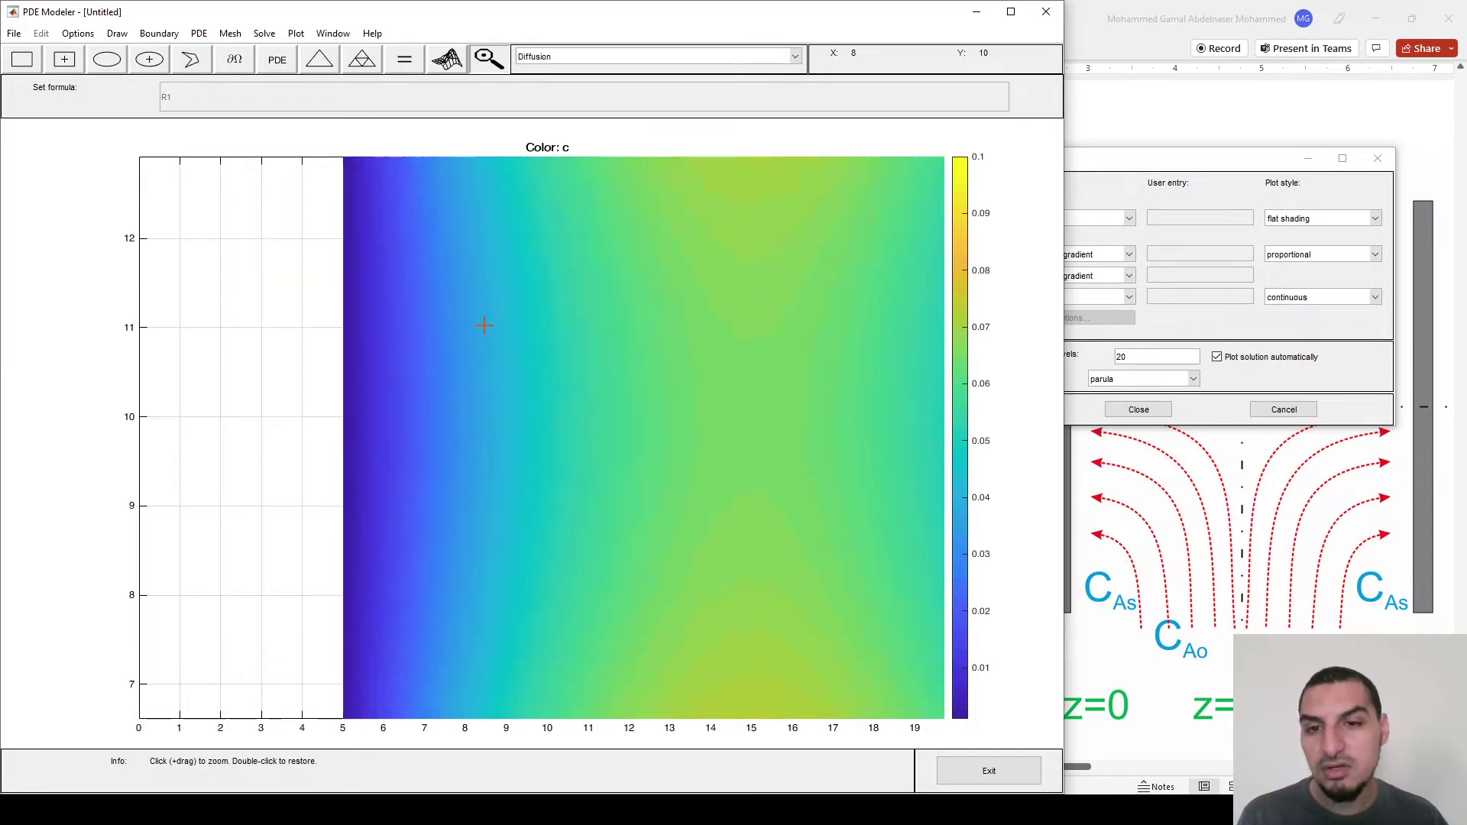
- Restore the full plot view, reinitialize the mesh and refine it once
{"action": "double_click", "coordinate": [485, 326]}
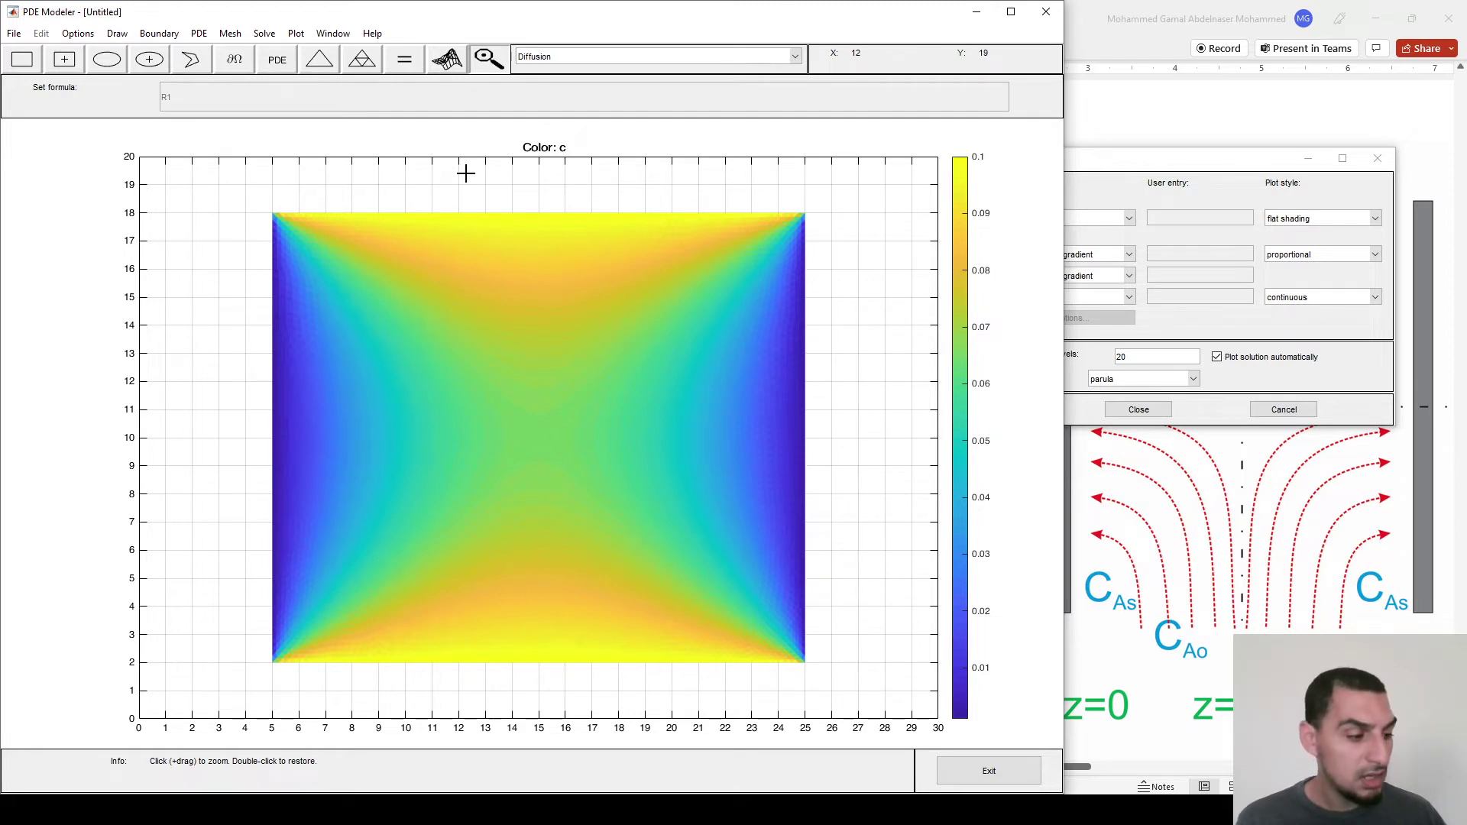
{"action": "left_click", "coordinate": [336, 61]}
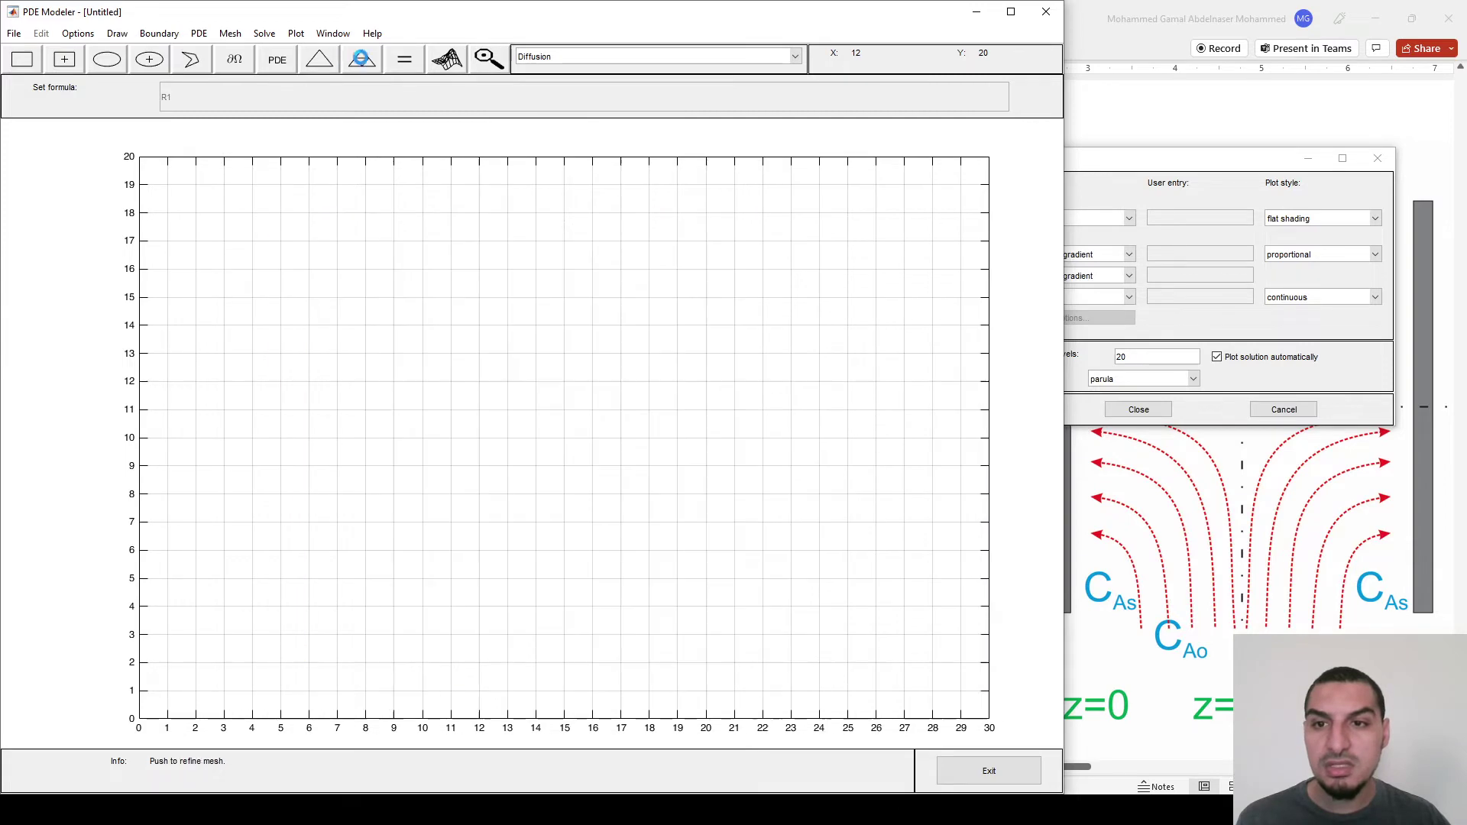
{"action": "left_click", "coordinate": [365, 63]}
{"action": "left_click", "coordinate": [319, 60]}
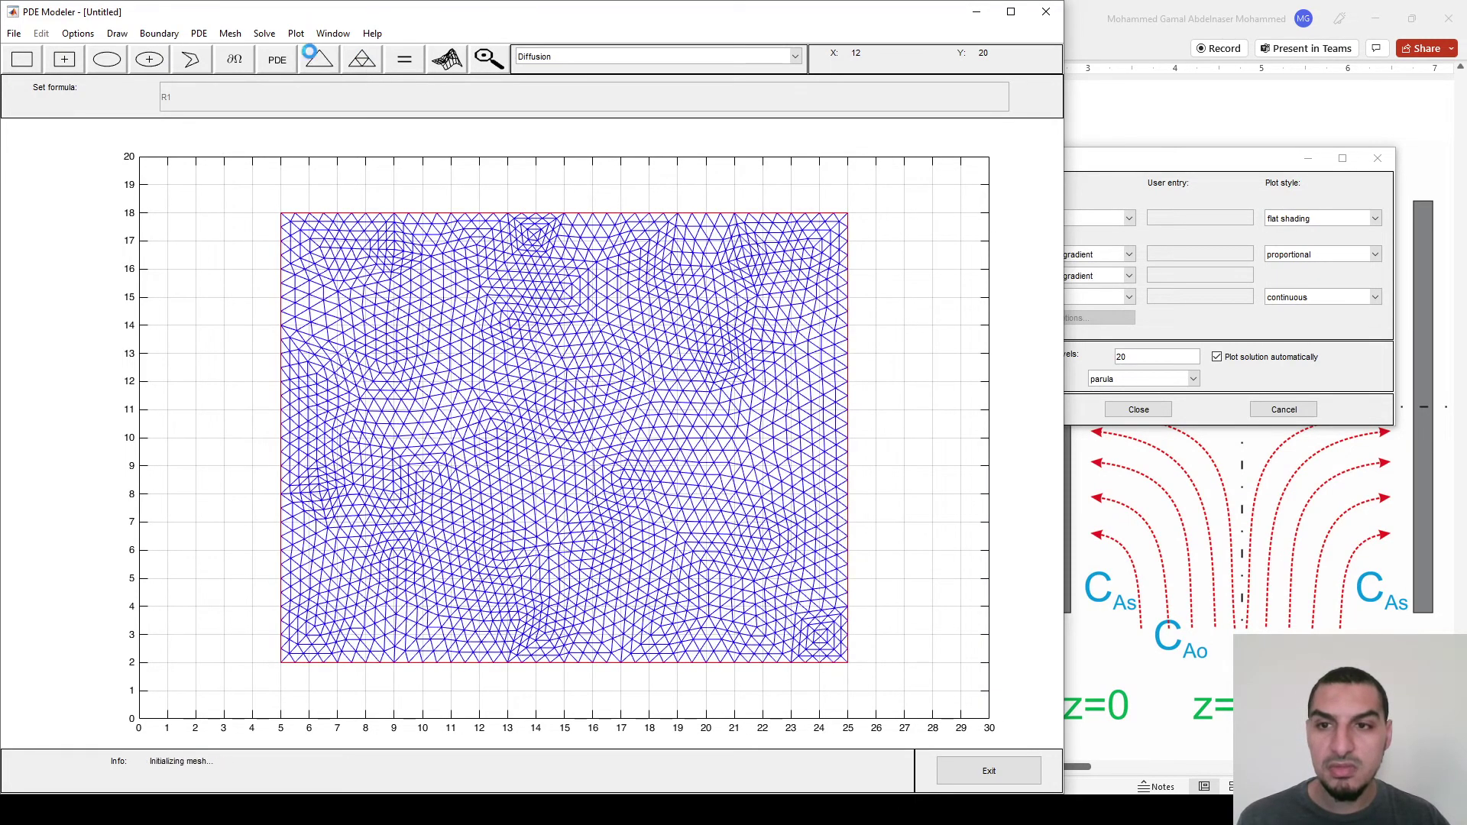
{"action": "left_click", "coordinate": [362, 61]}
- Set the color plot style to interpolated shading and replot the concentration
{"action": "left_click", "coordinate": [1127, 178]}
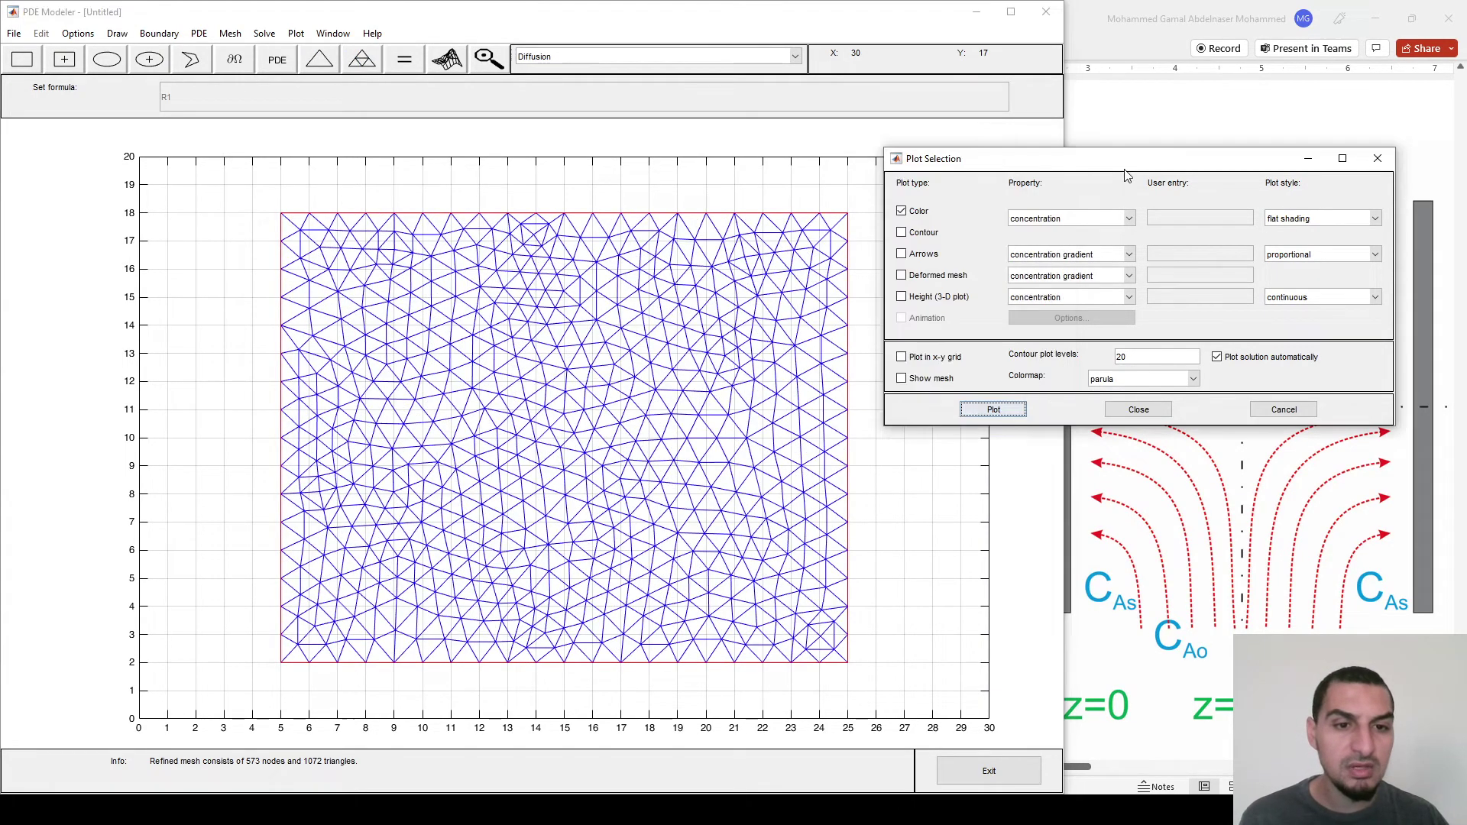
{"action": "left_click", "coordinate": [1291, 219]}
{"action": "left_click", "coordinate": [1286, 243]}
{"action": "left_click", "coordinate": [1019, 408]}
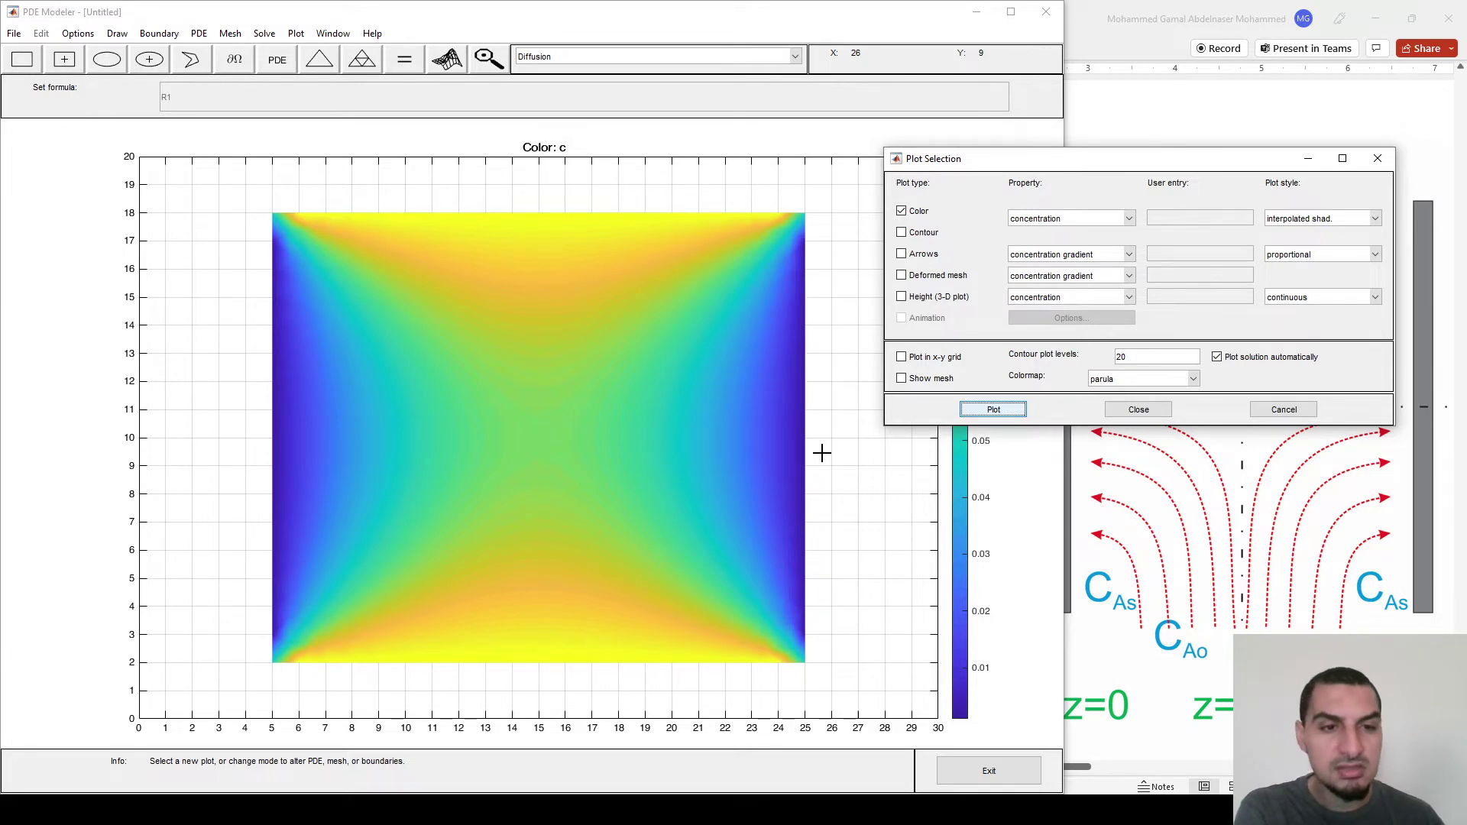
- Overlay contour lines on the concentration plot and replot them with 30 and finally 10 contour levels
{"action": "left_click", "coordinate": [903, 234]}
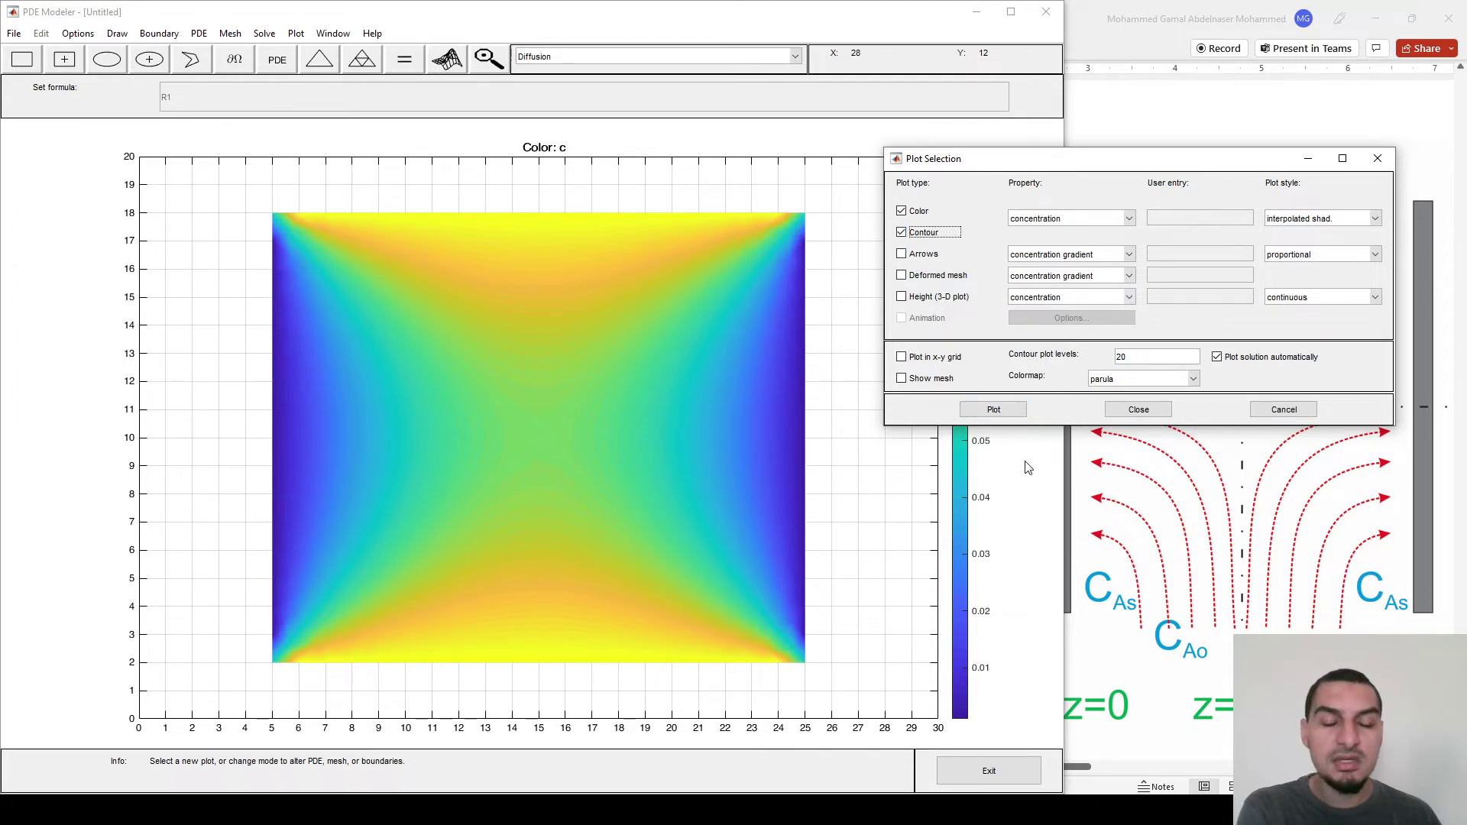
{"action": "left_click", "coordinate": [981, 416]}
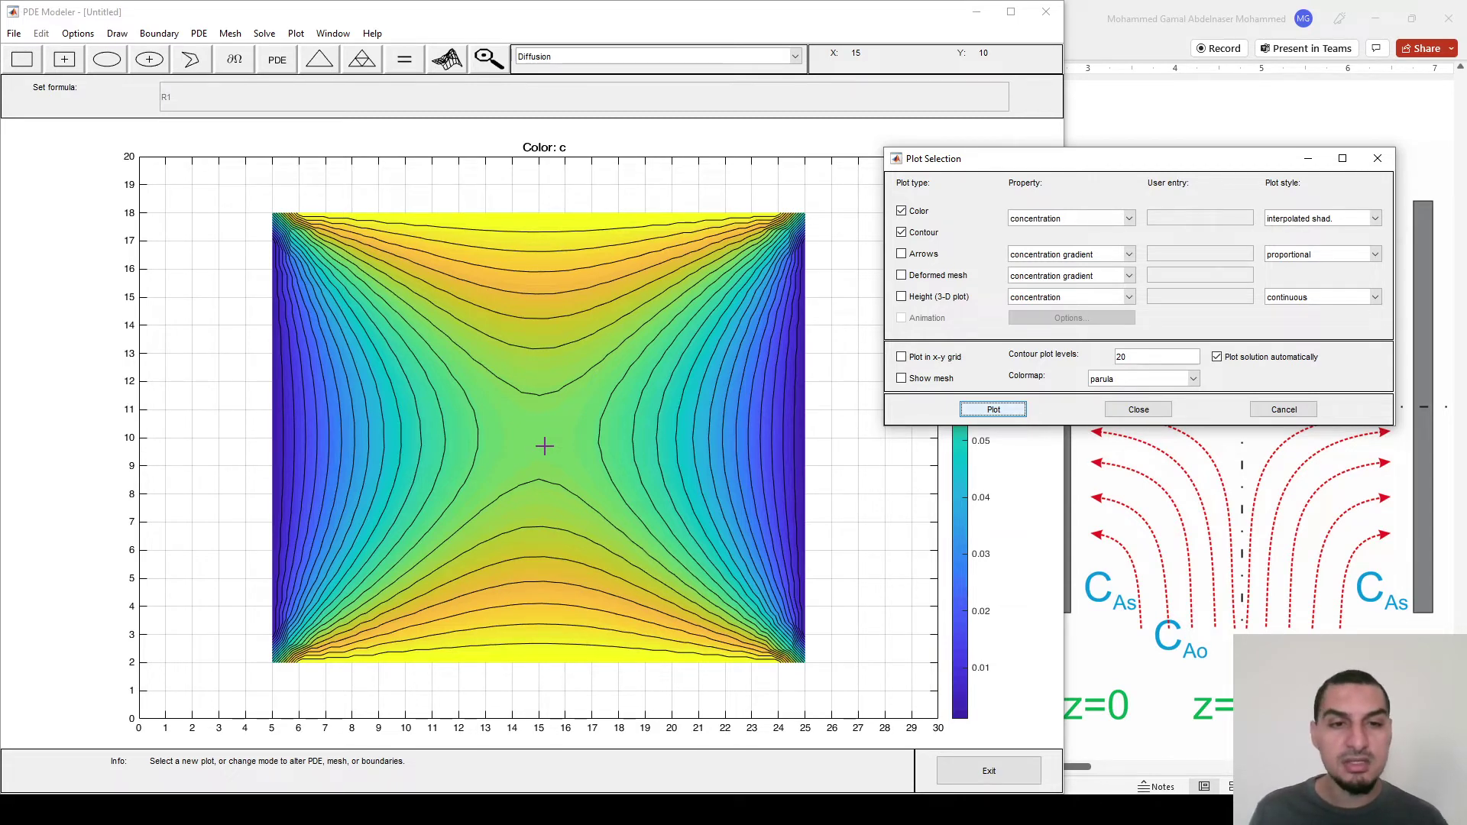
{"action": "left_click_drag", "start_coordinate": [1162, 361], "coordinate": [1068, 356]}
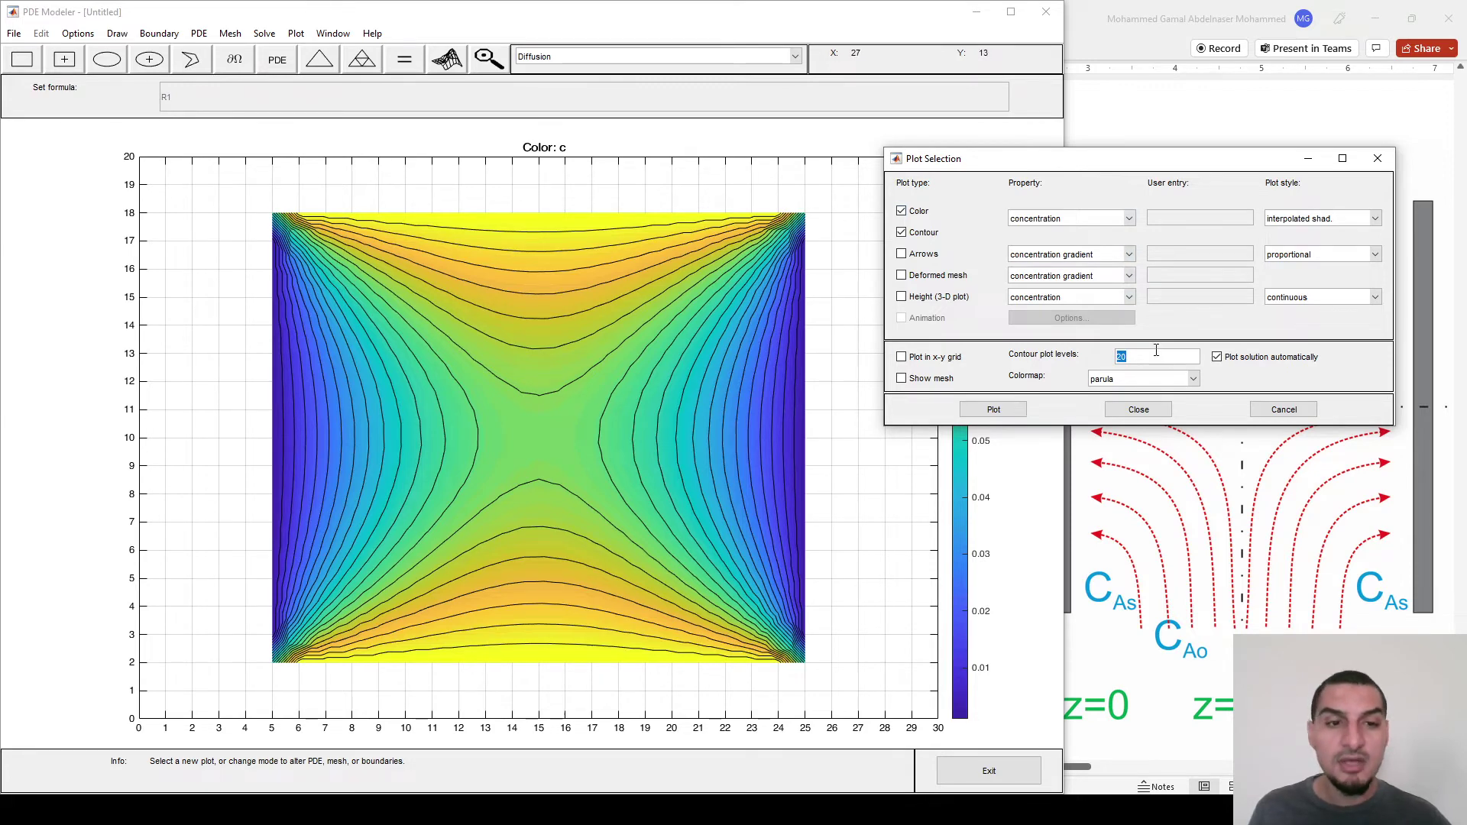
{"action": "type", "text": "30"}
{"action": "left_click", "coordinate": [991, 410]}
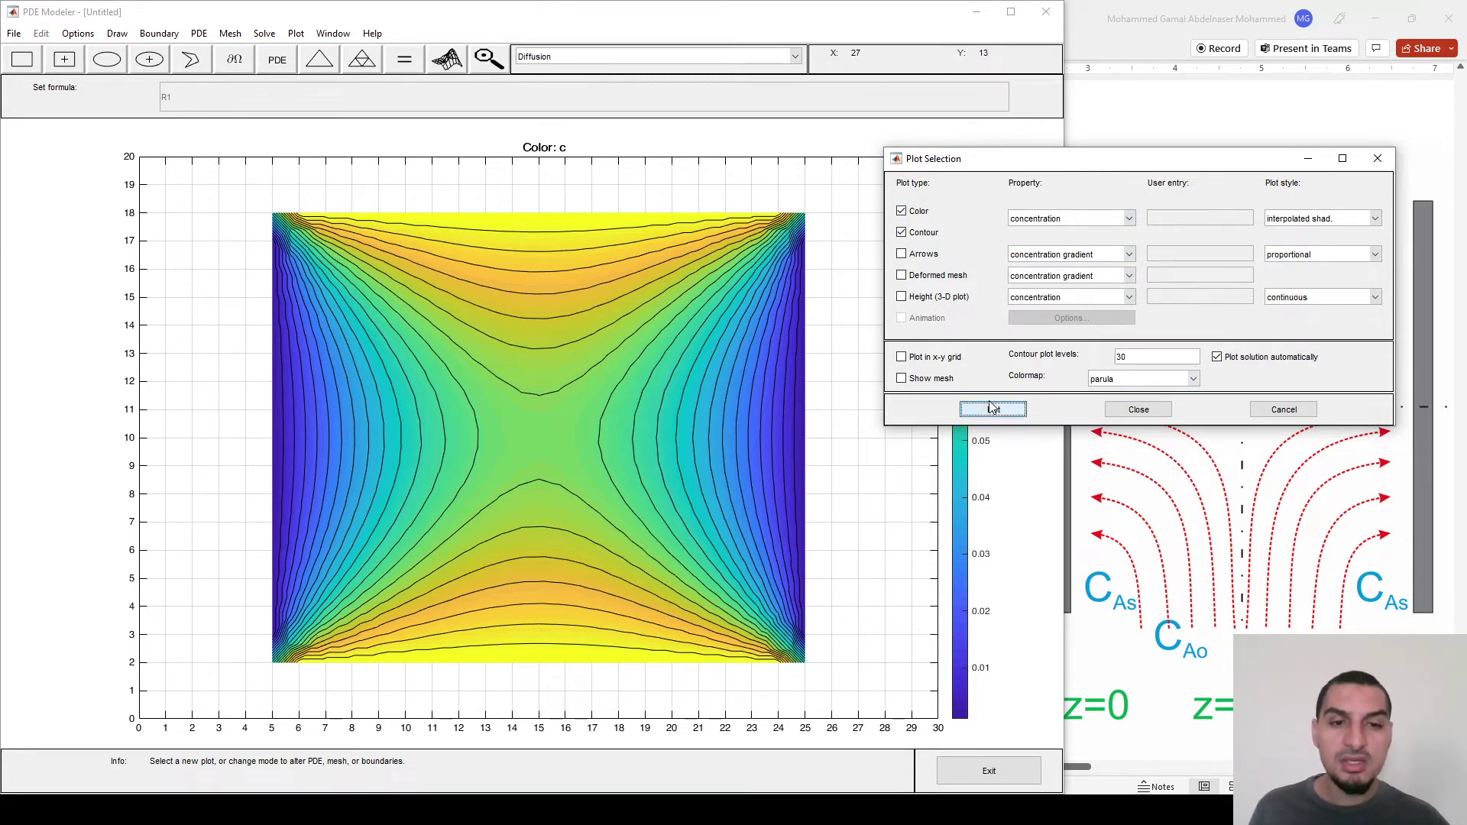
{"action": "left_click", "coordinate": [1121, 356]}
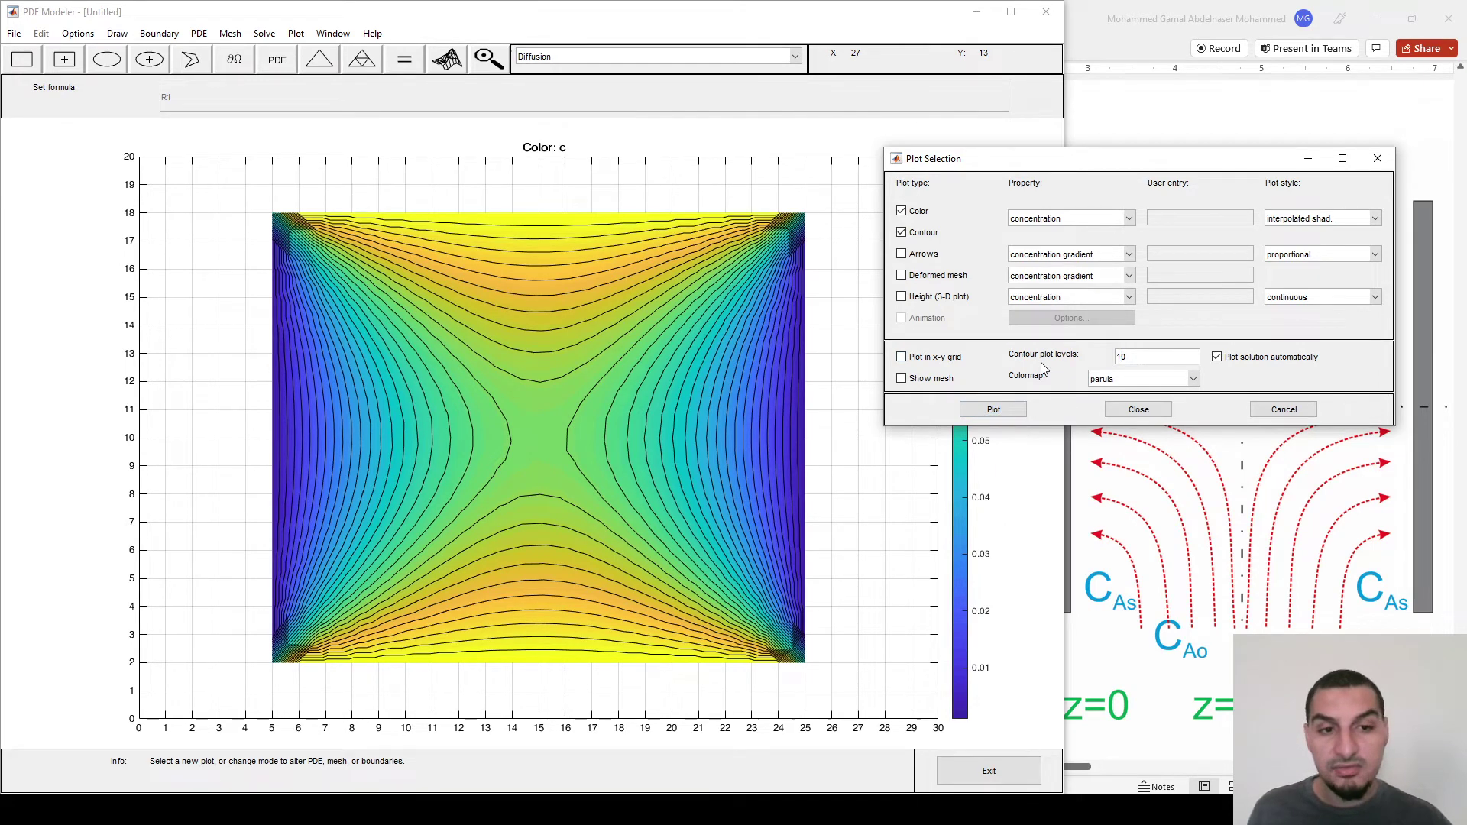
{"action": "left_click", "coordinate": [994, 409]}
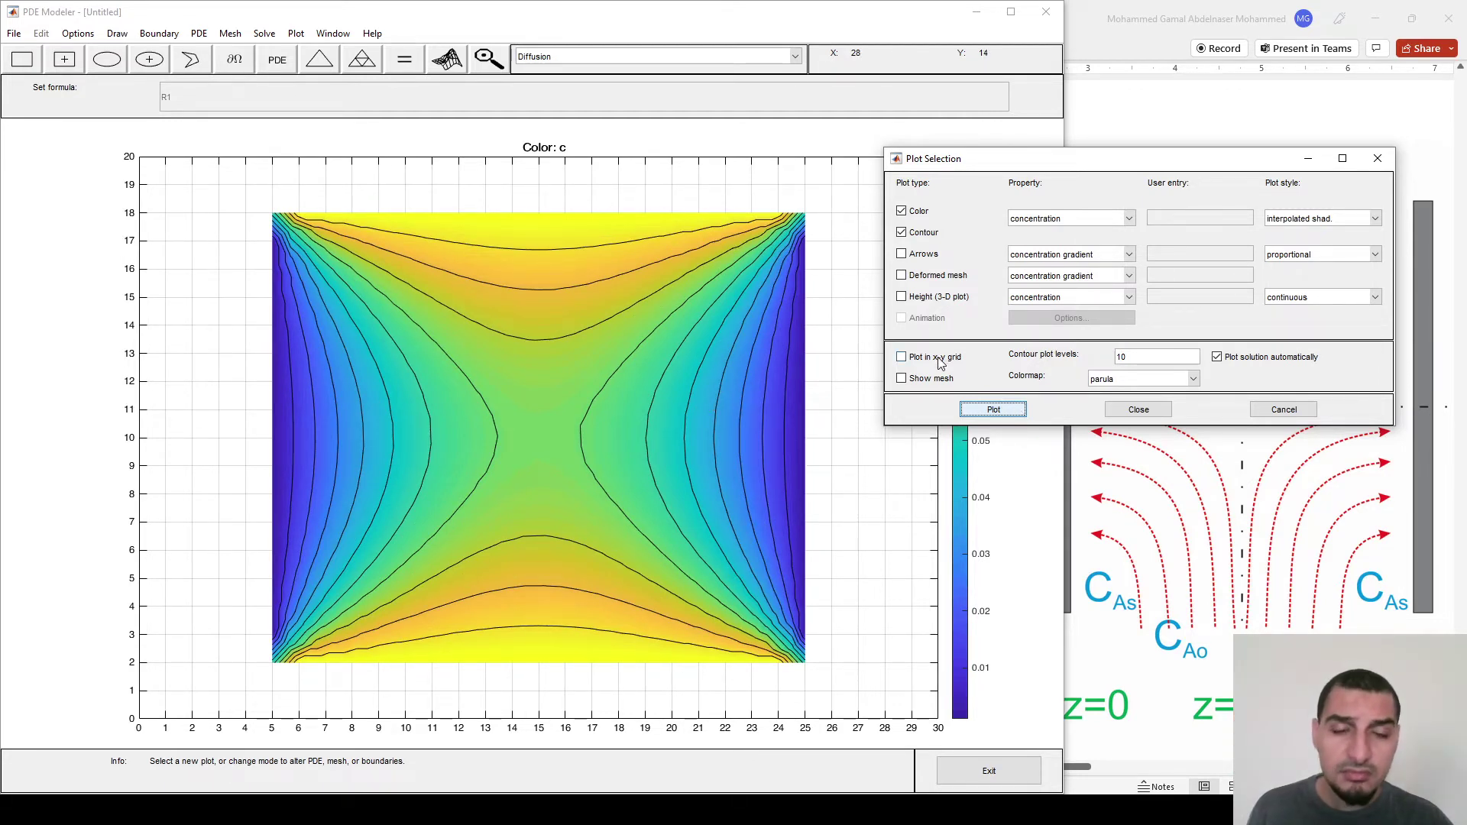
- Turn off the contour lines and replot the concentration
{"action": "left_click", "coordinate": [902, 238]}
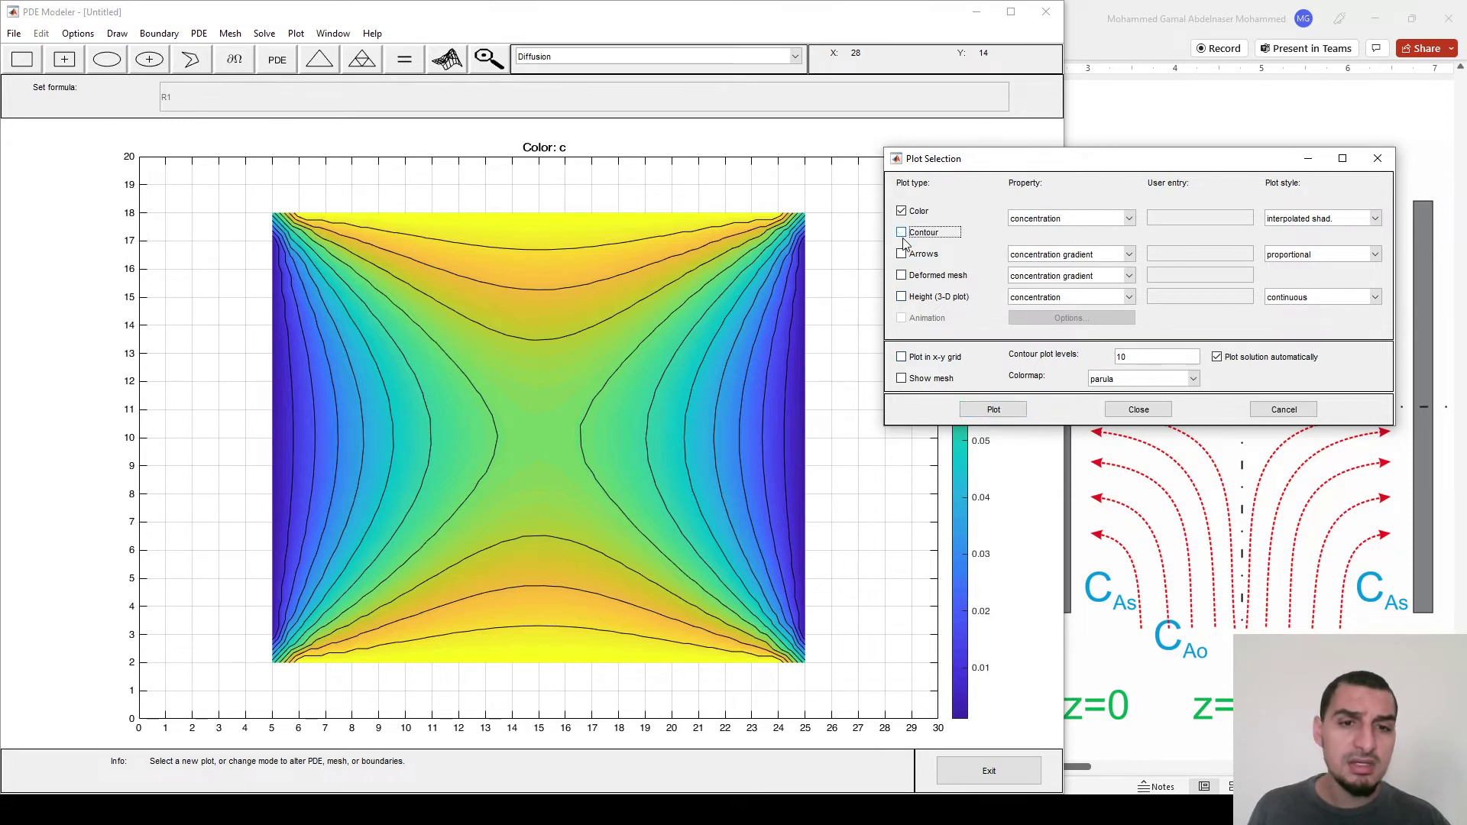
{"action": "left_click", "coordinate": [902, 234]}
{"action": "left_click", "coordinate": [1007, 412]}
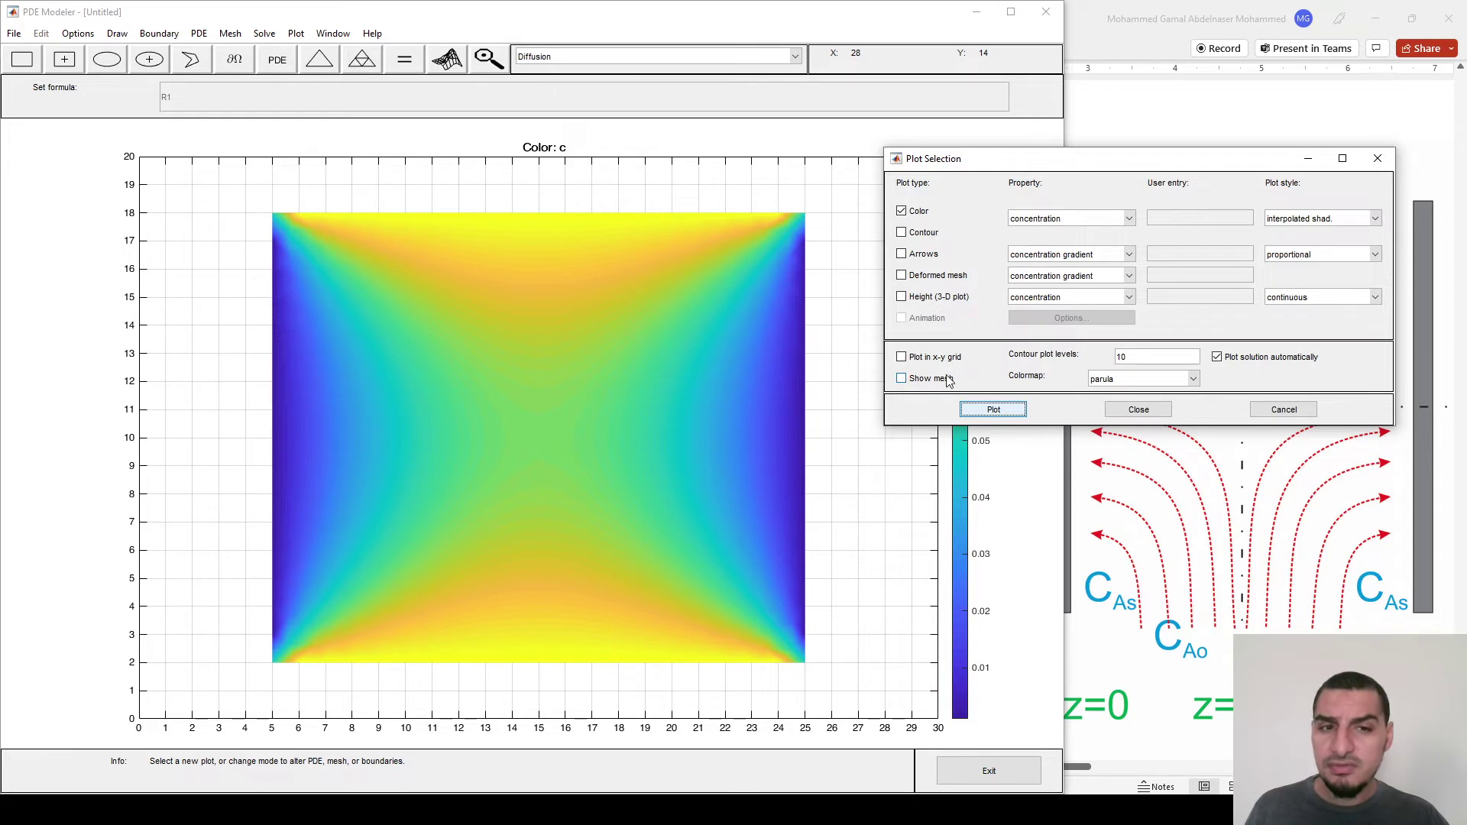
- Add arrows showing the flux to the concentration plot and replot
{"action": "left_click", "coordinate": [909, 258]}
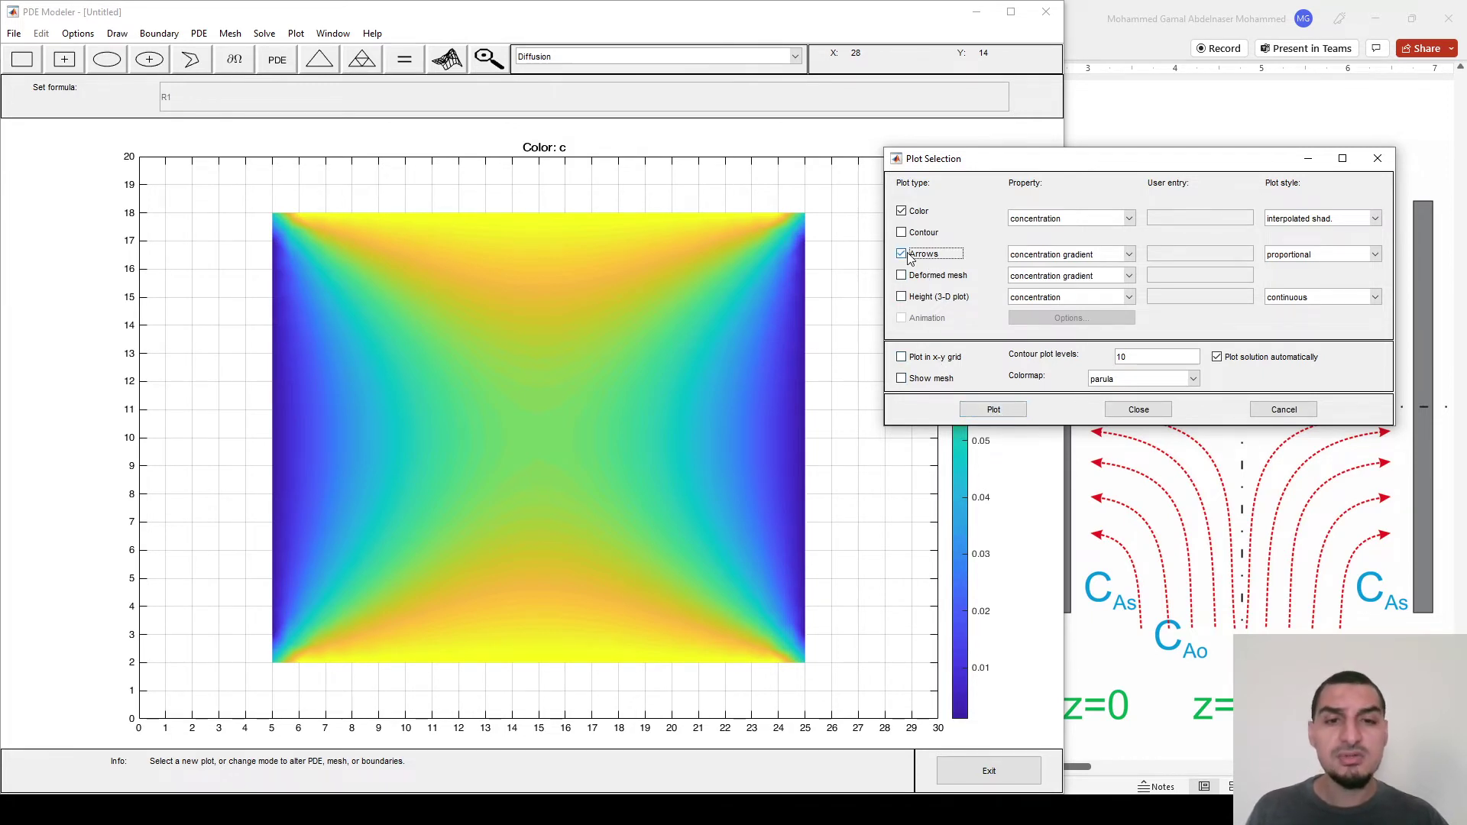
{"action": "left_click_drag", "start_coordinate": [1007, 163], "coordinate": [1104, 219]}
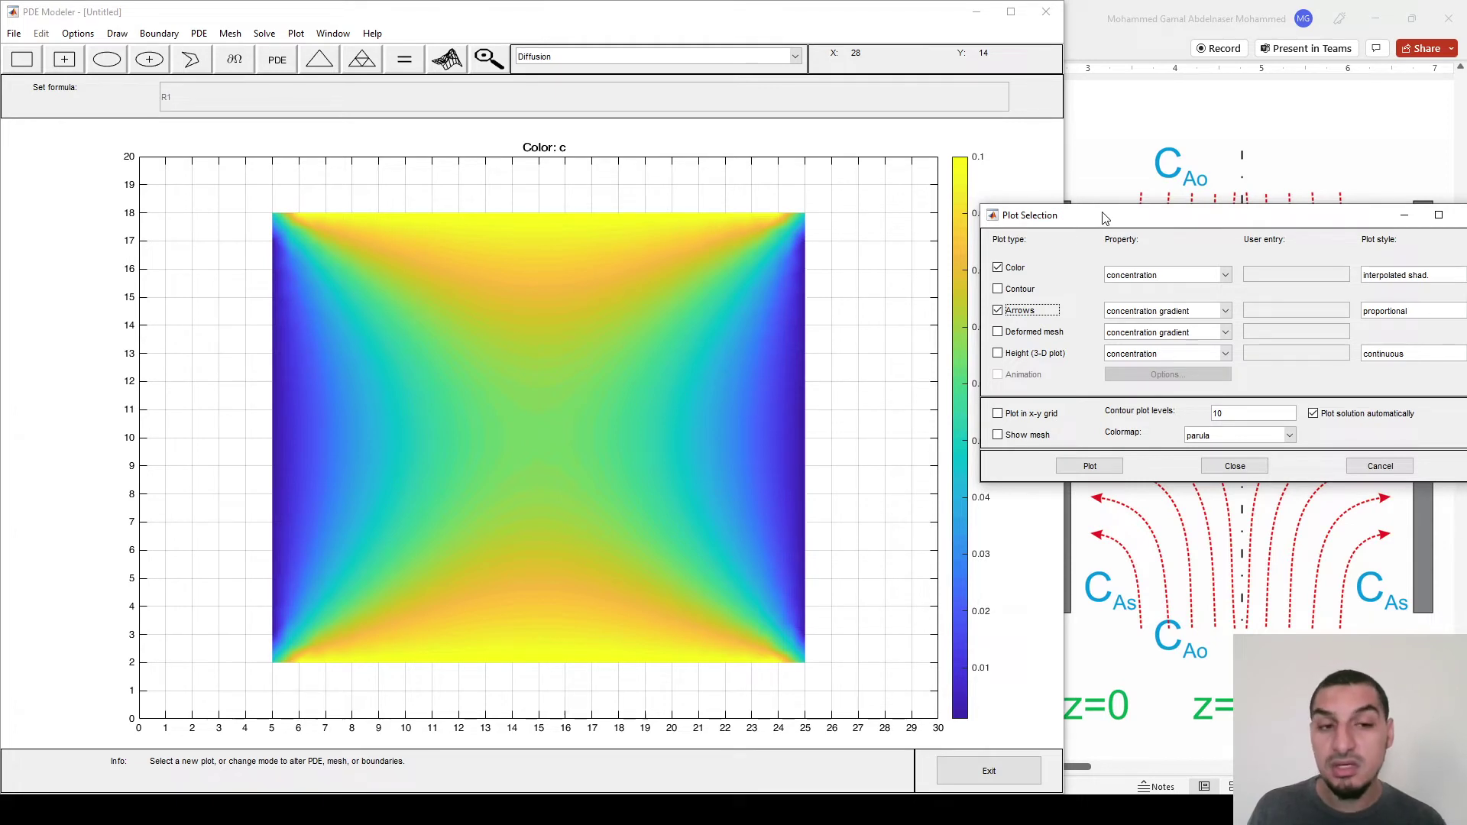
{"action": "left_click", "coordinate": [1215, 310]}
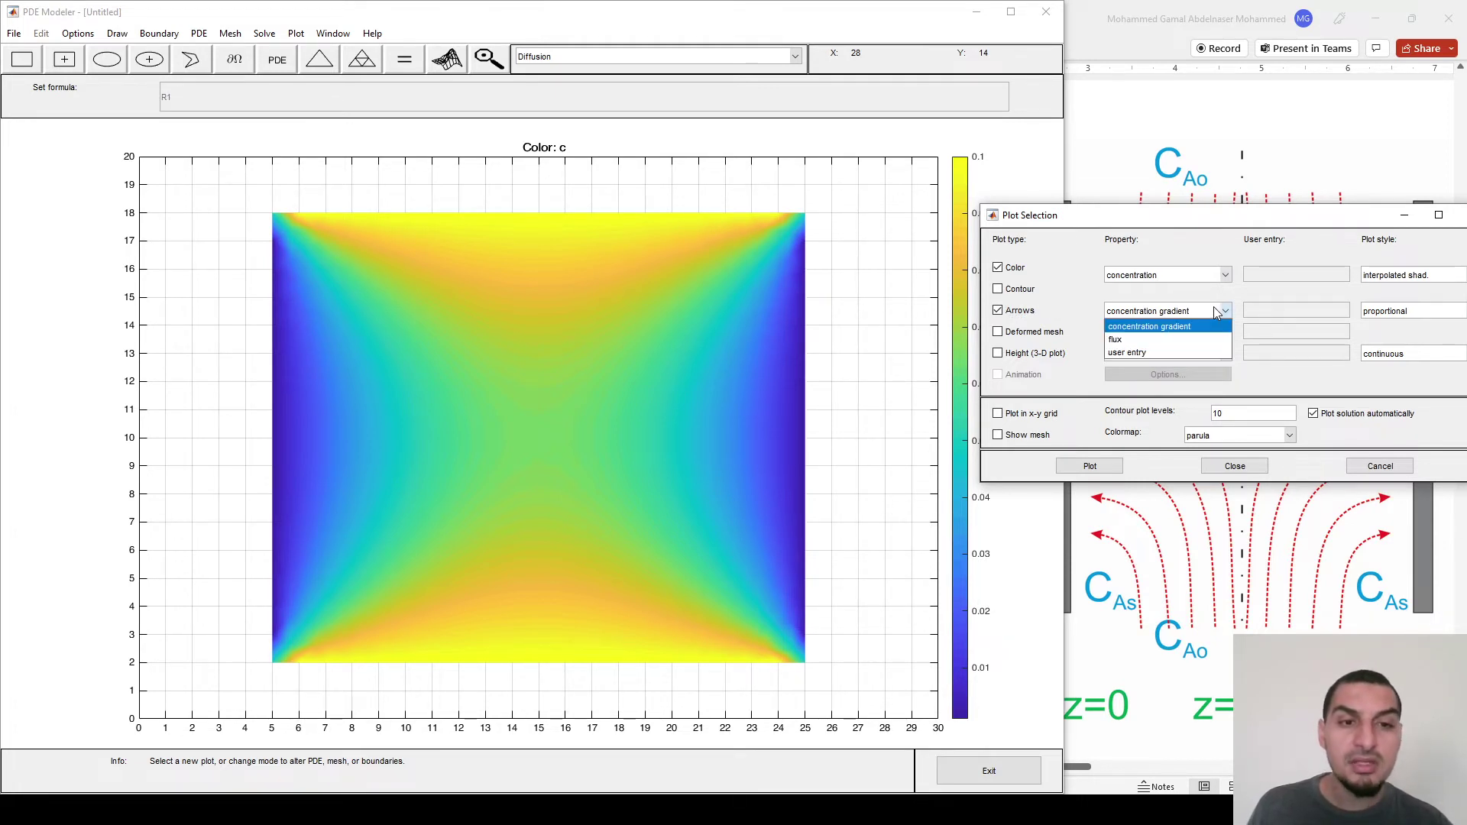
{"action": "left_click", "coordinate": [1144, 341]}
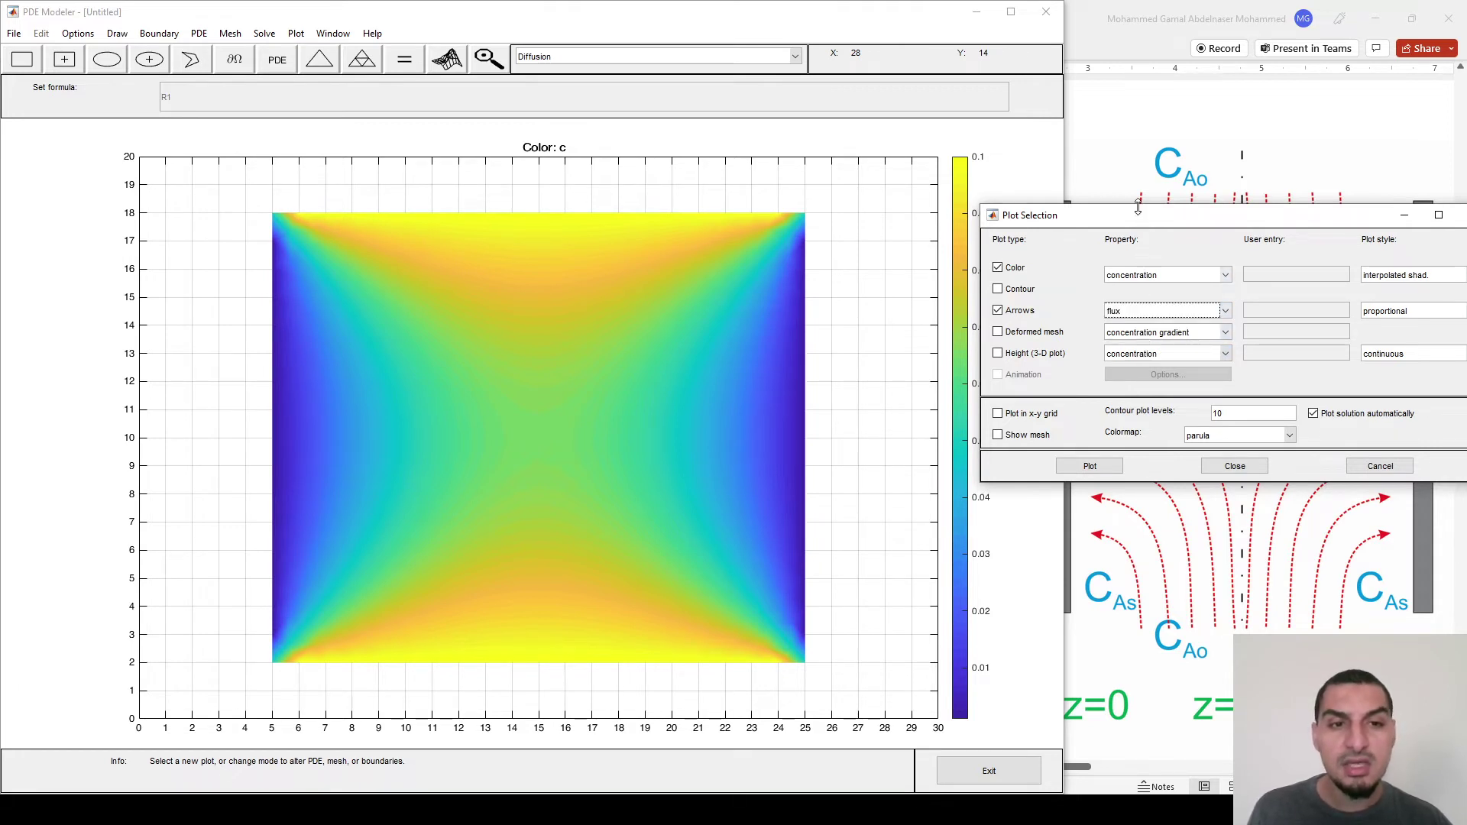
{"action": "left_click_drag", "start_coordinate": [1134, 220], "coordinate": [1033, 139]}
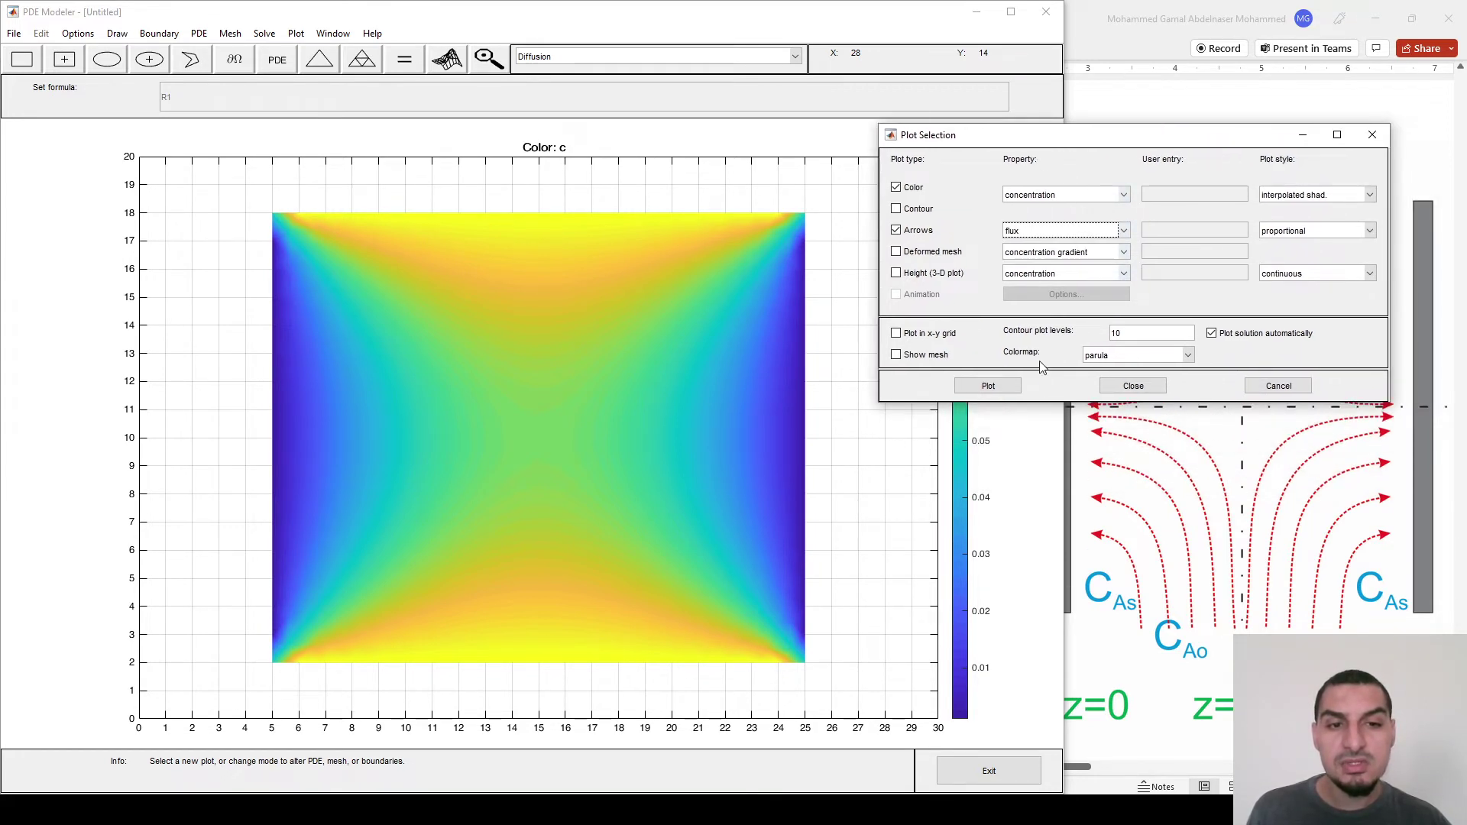
{"action": "left_click", "coordinate": [1011, 389]}
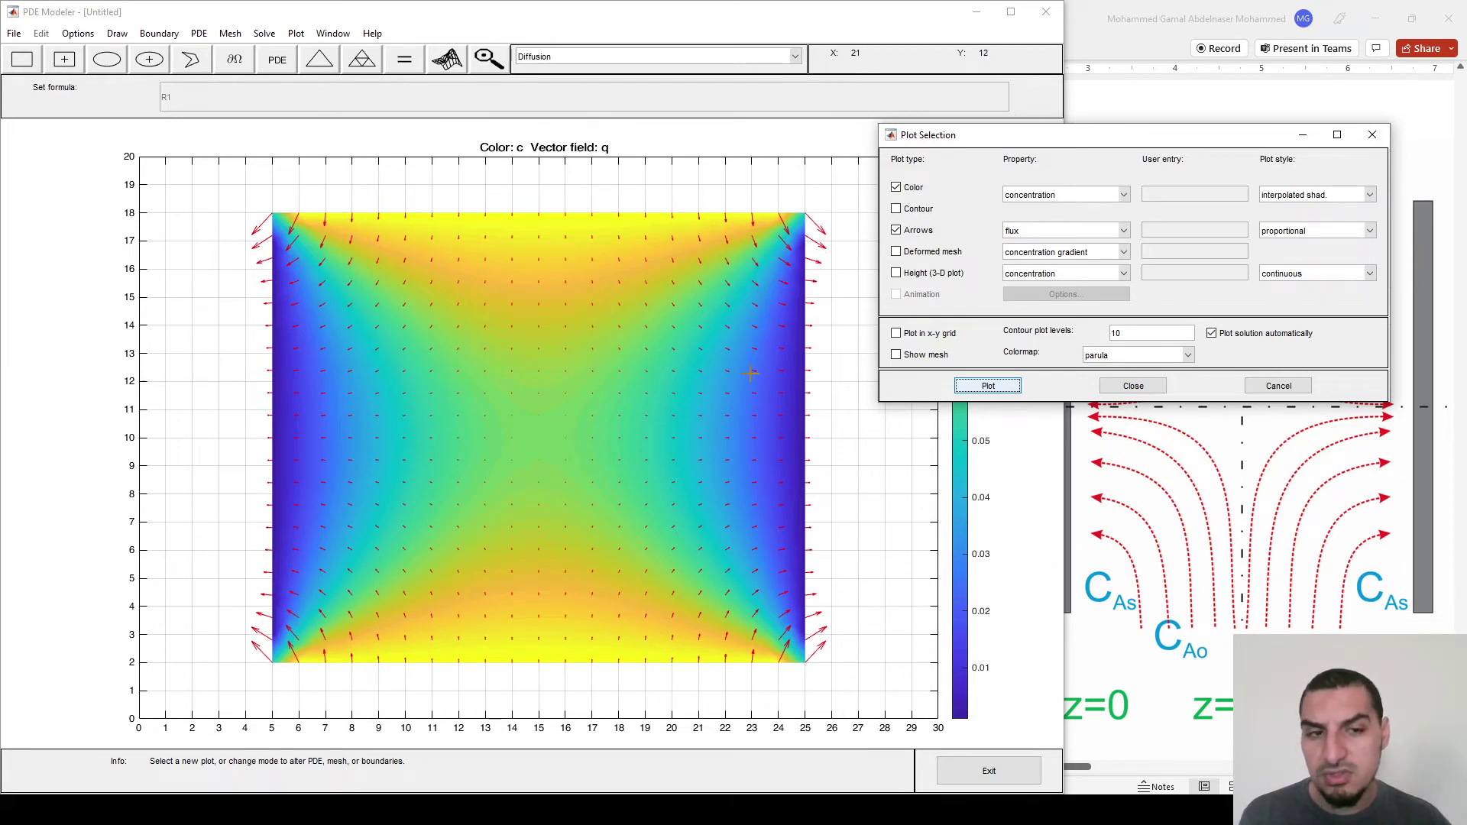
- Change the flux arrows to the normalized style, replot, and uncover the whole plot to inspect the arrow field
{"action": "left_click", "coordinate": [1303, 231]}
{"action": "left_click", "coordinate": [1304, 231]}
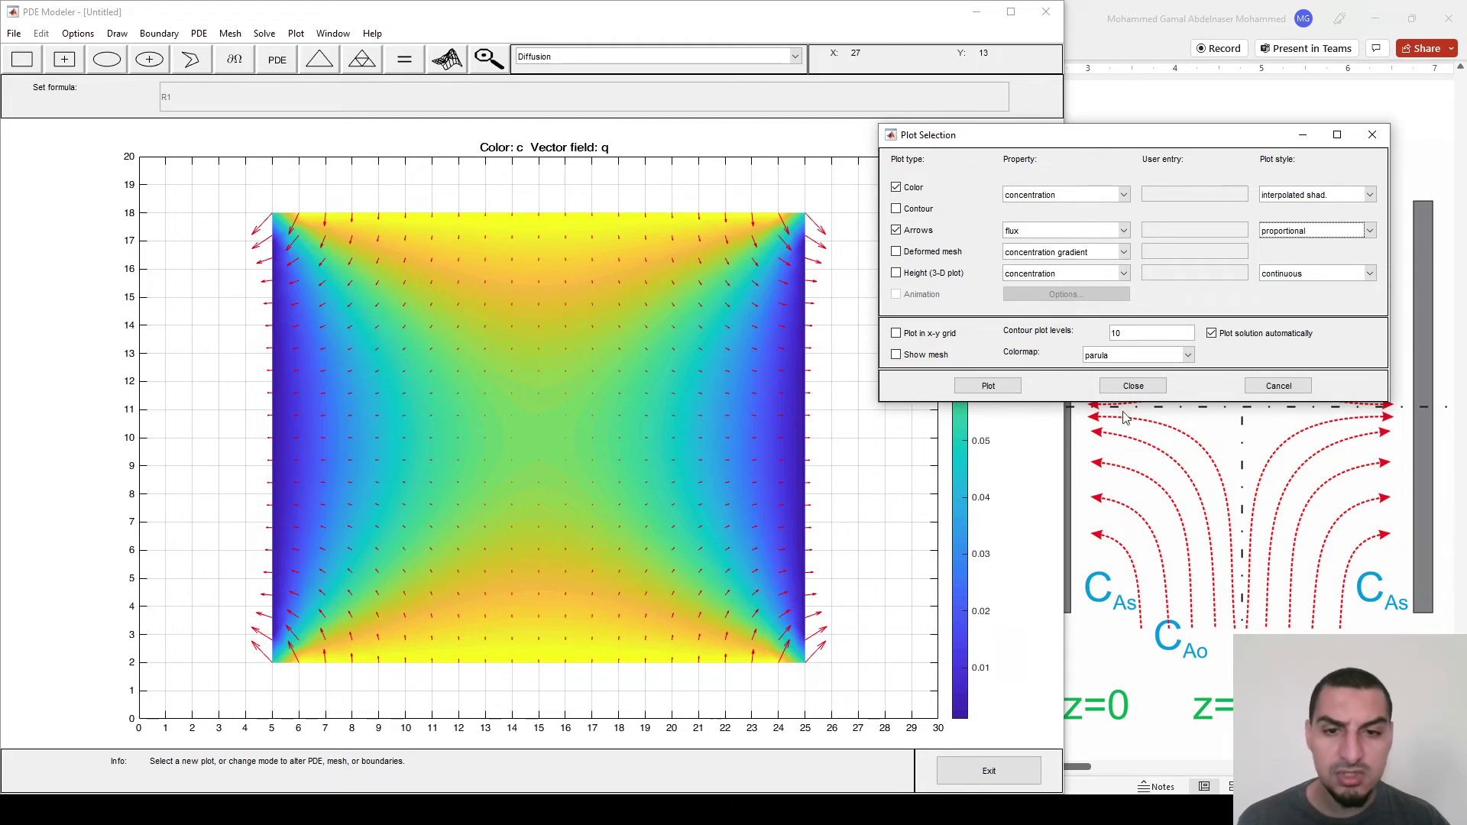
{"action": "left_click", "coordinate": [1284, 230]}
{"action": "left_click", "coordinate": [1280, 262]}
{"action": "left_click", "coordinate": [994, 387]}
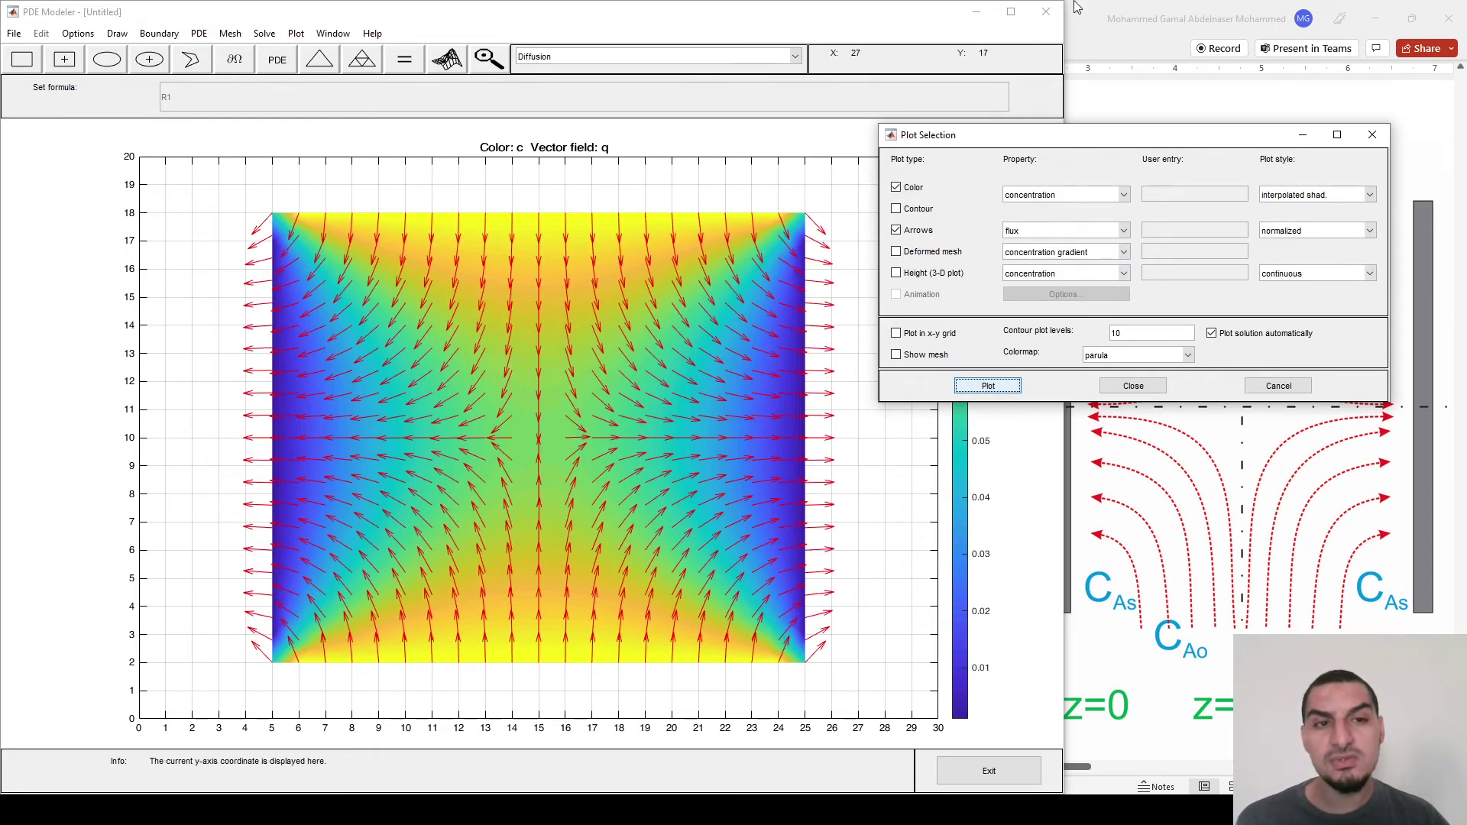
{"action": "left_click_drag", "start_coordinate": [1253, 140], "coordinate": [774, 727]}
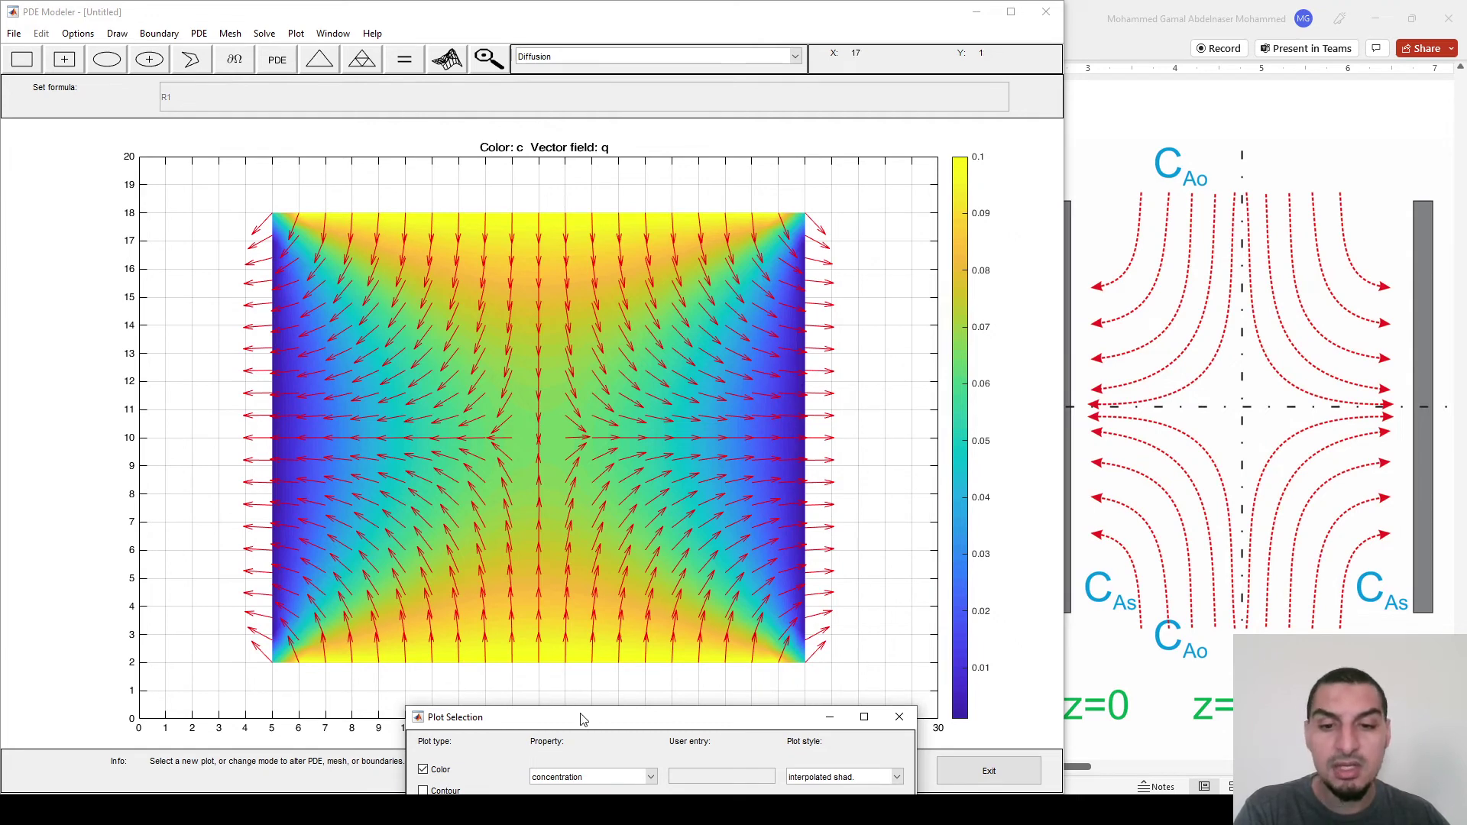
{"action": "left_click_drag", "start_coordinate": [579, 723], "coordinate": [1050, 160]}
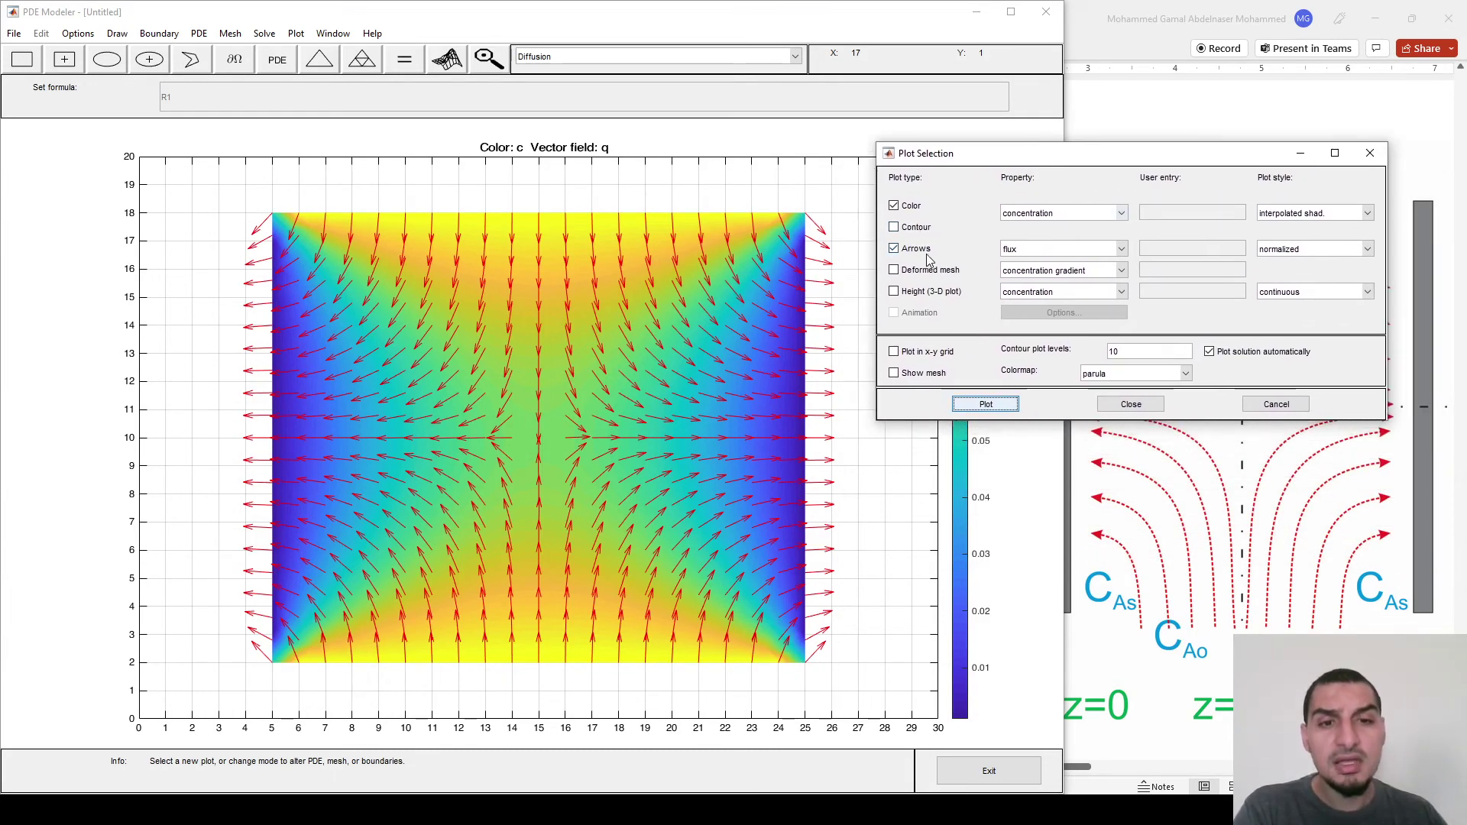
- Set the arrows to show the concentration gradient and replot
{"action": "left_click_drag", "start_coordinate": [1085, 157], "coordinate": [1104, 452]}
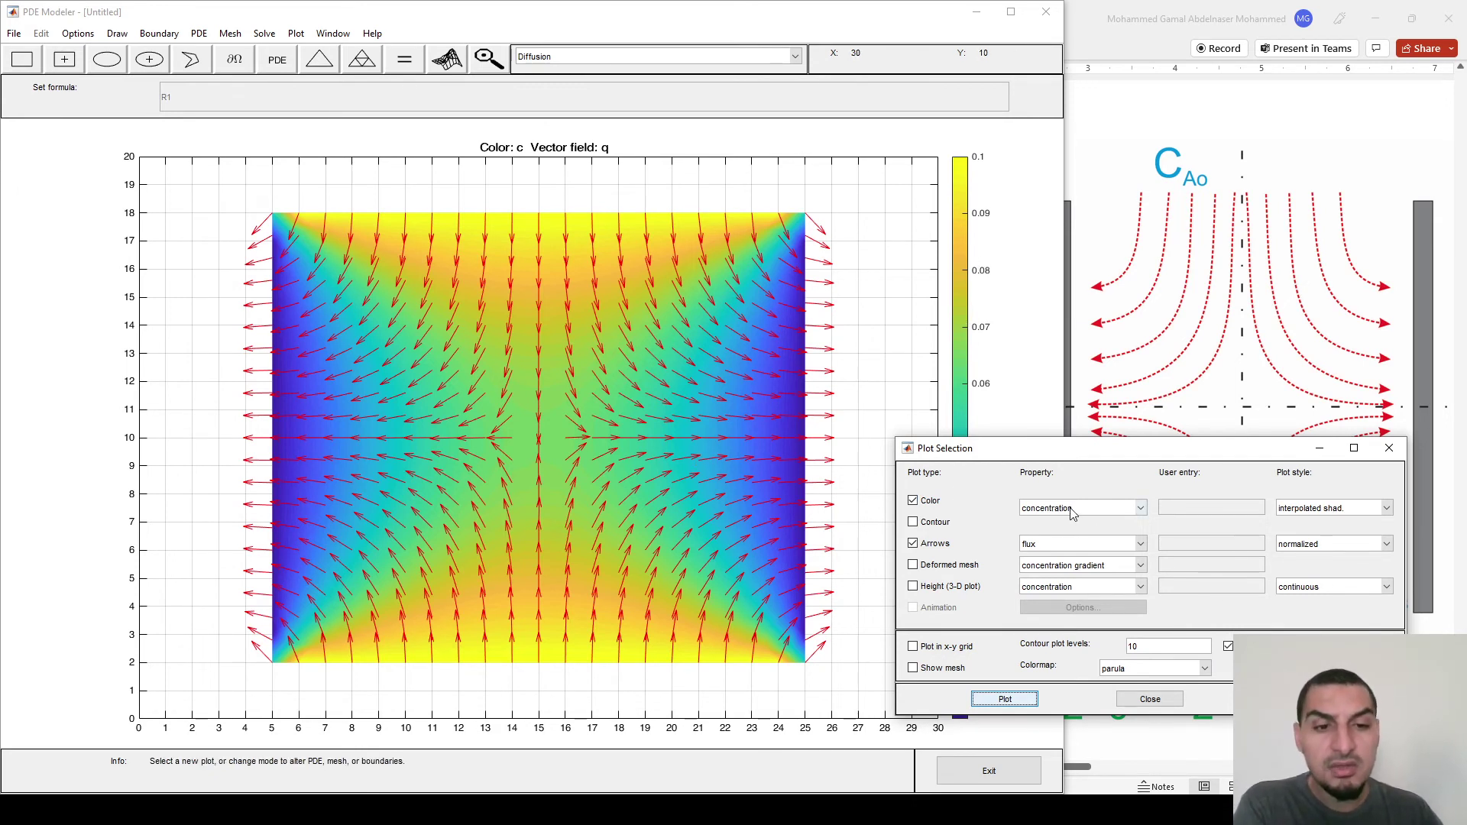
{"action": "left_click", "coordinate": [1141, 544]}
{"action": "left_click", "coordinate": [1064, 560]}
{"action": "left_click", "coordinate": [1007, 699]}
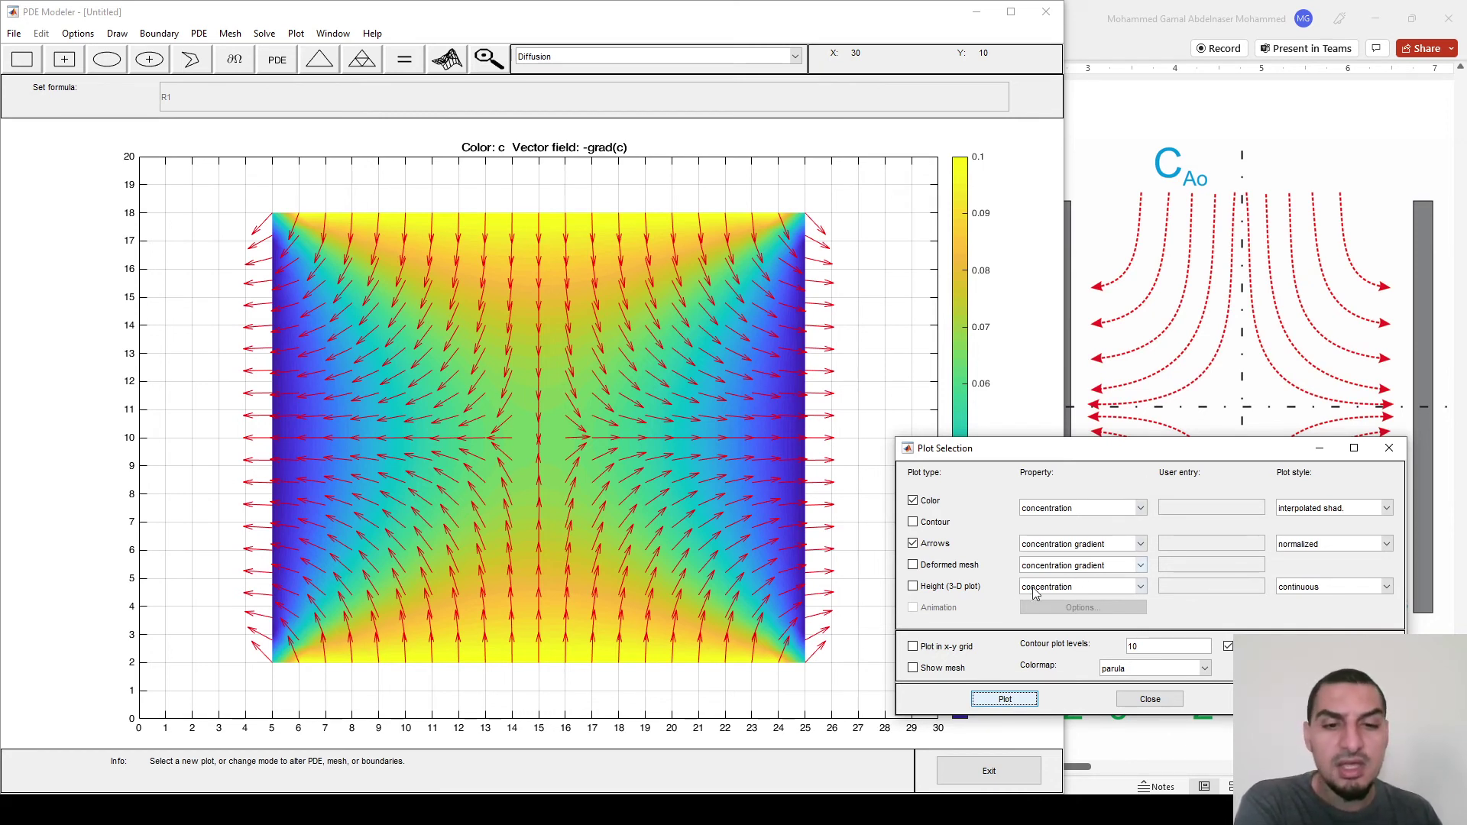
- Enable plotting in the x-y grid, replot, and remove the arrows from the concentration plot
{"action": "left_click", "coordinate": [966, 649]}
{"action": "left_click", "coordinate": [991, 701]}
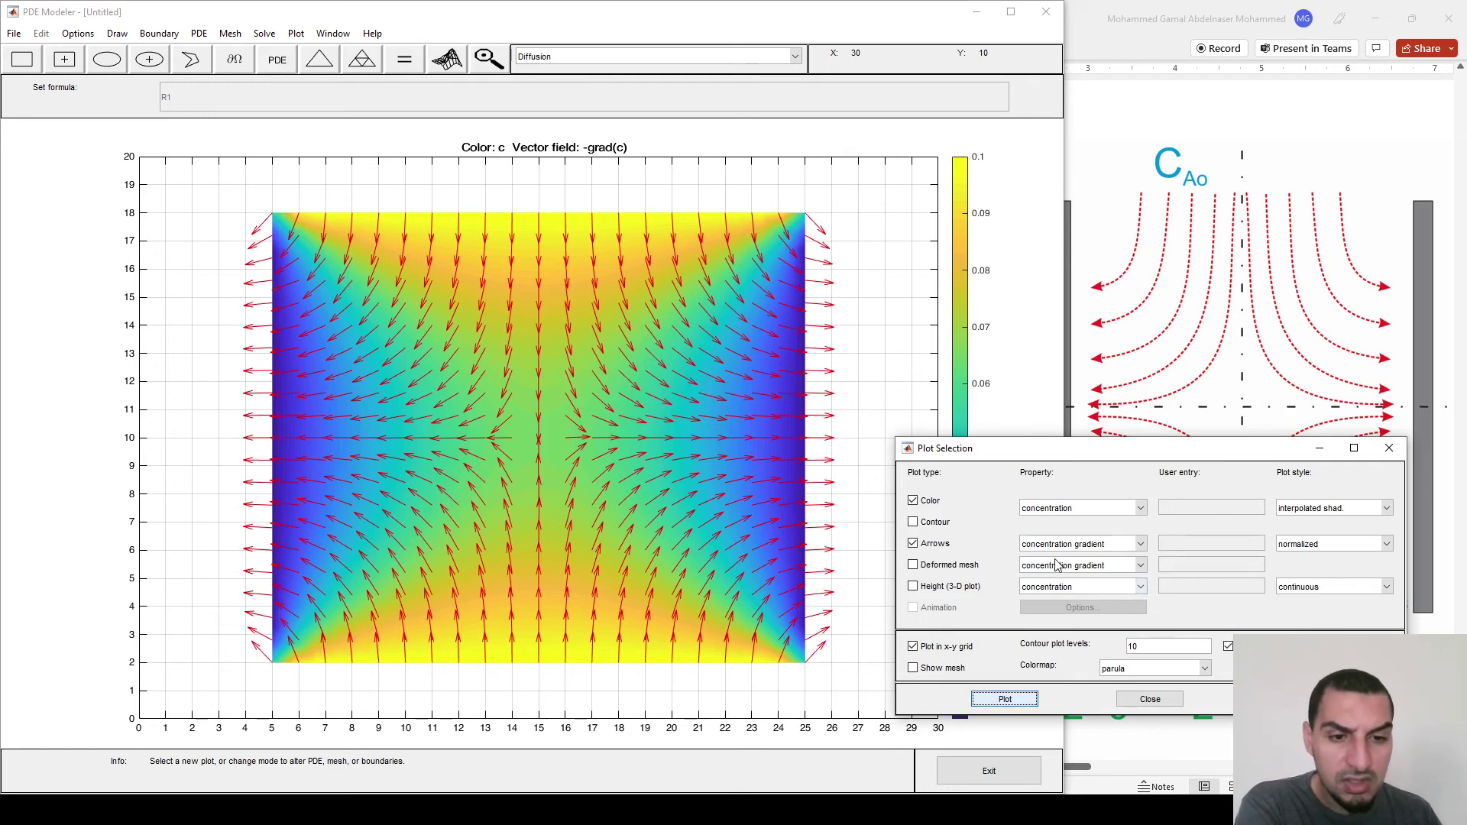
{"action": "left_click", "coordinate": [947, 546]}
{"action": "left_click", "coordinate": [1022, 707]}
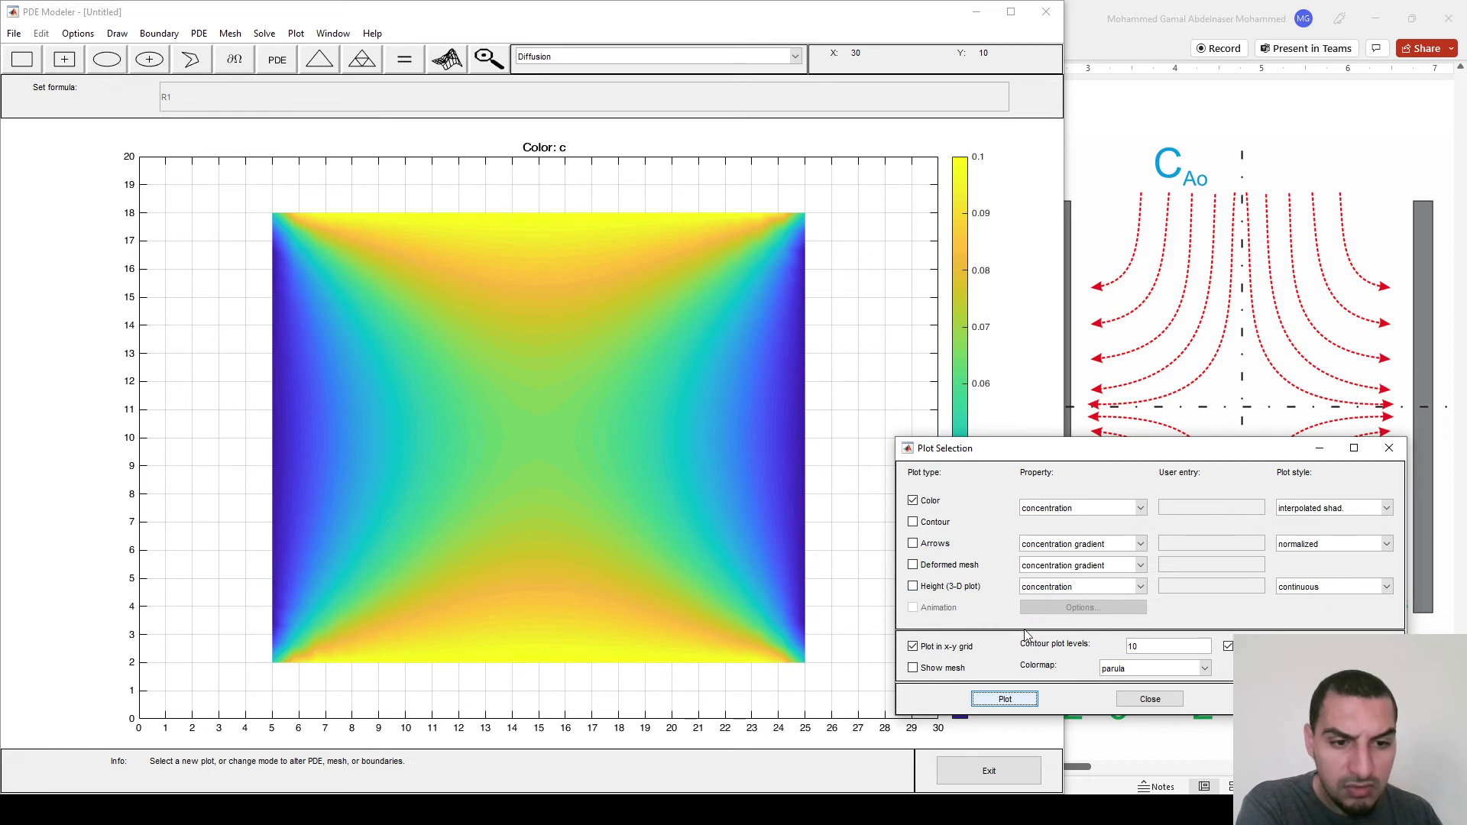
- Display the mesh on the concentration plot, first in the x-y grid and finally with the x-y grid turned off
{"action": "left_click", "coordinate": [948, 649]}
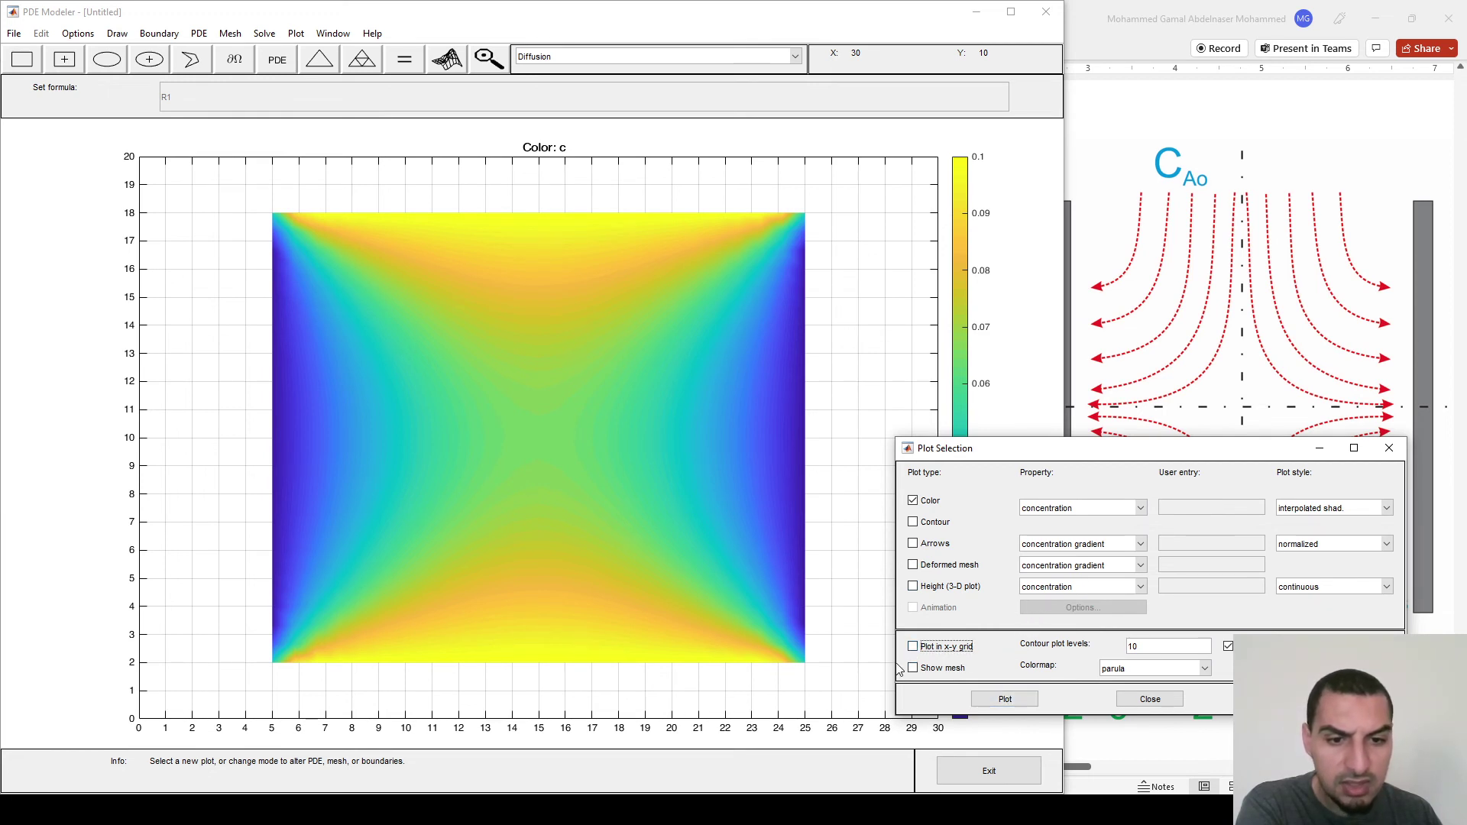
{"action": "left_click", "coordinate": [913, 668]}
{"action": "left_click", "coordinate": [913, 646]}
{"action": "left_click", "coordinate": [1004, 699]}
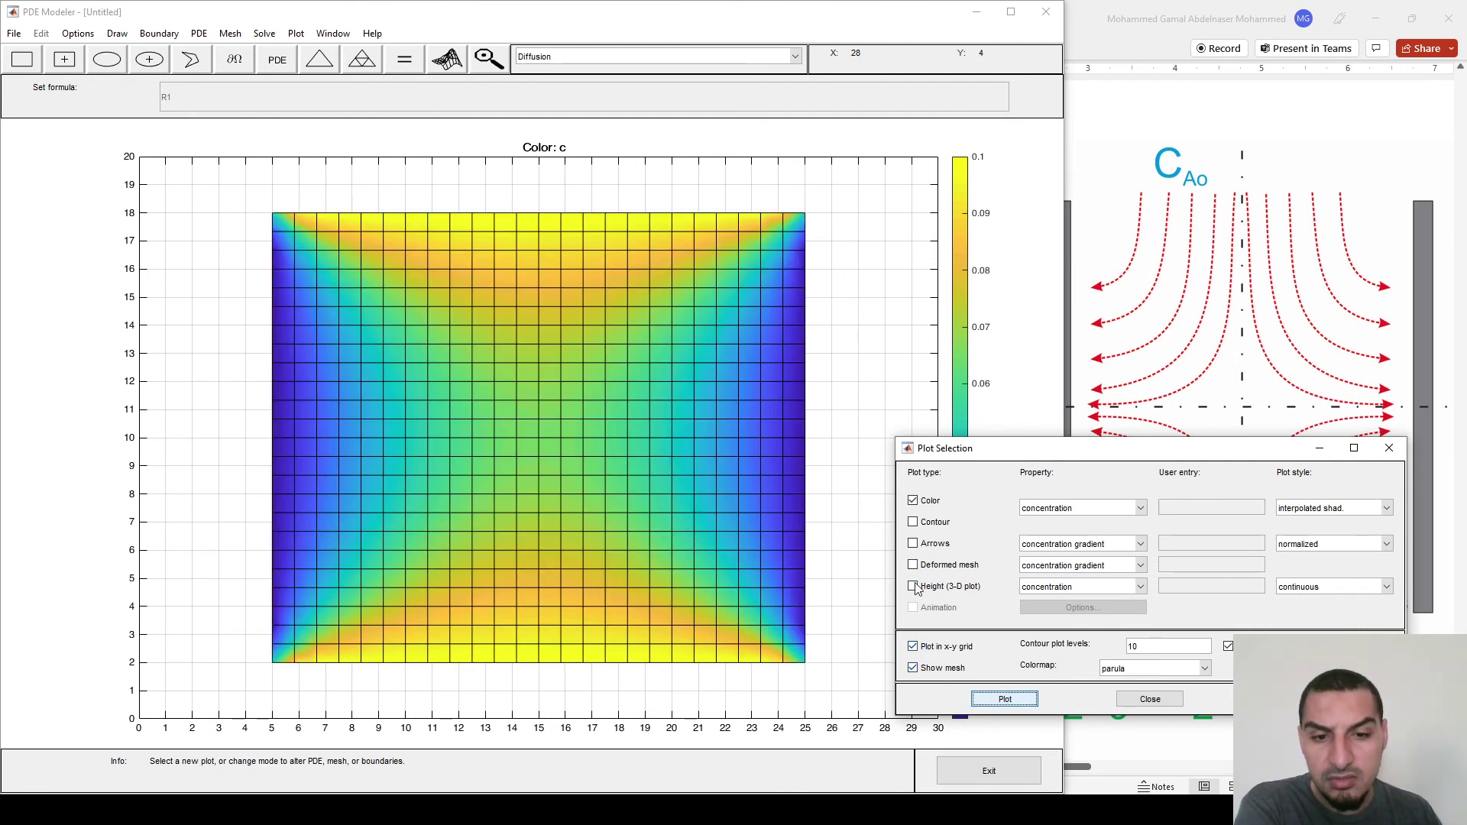
{"action": "left_click", "coordinate": [917, 647]}
{"action": "left_click", "coordinate": [1005, 699]}
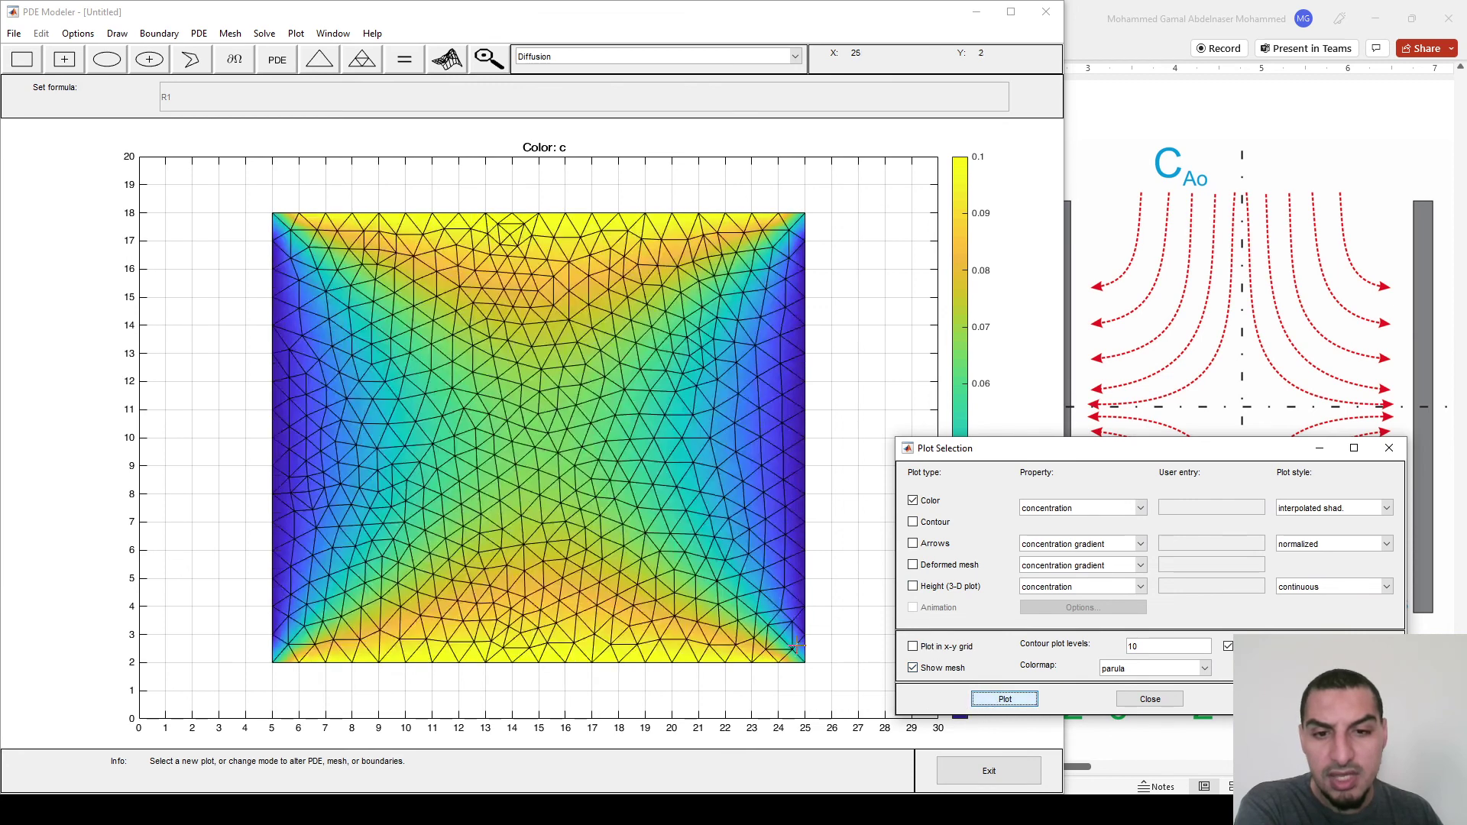
- Bring back the concentration gradient arrows over the mesh, then hide the mesh and replot
{"action": "left_click", "coordinate": [937, 545]}
{"action": "left_click", "coordinate": [993, 703]}
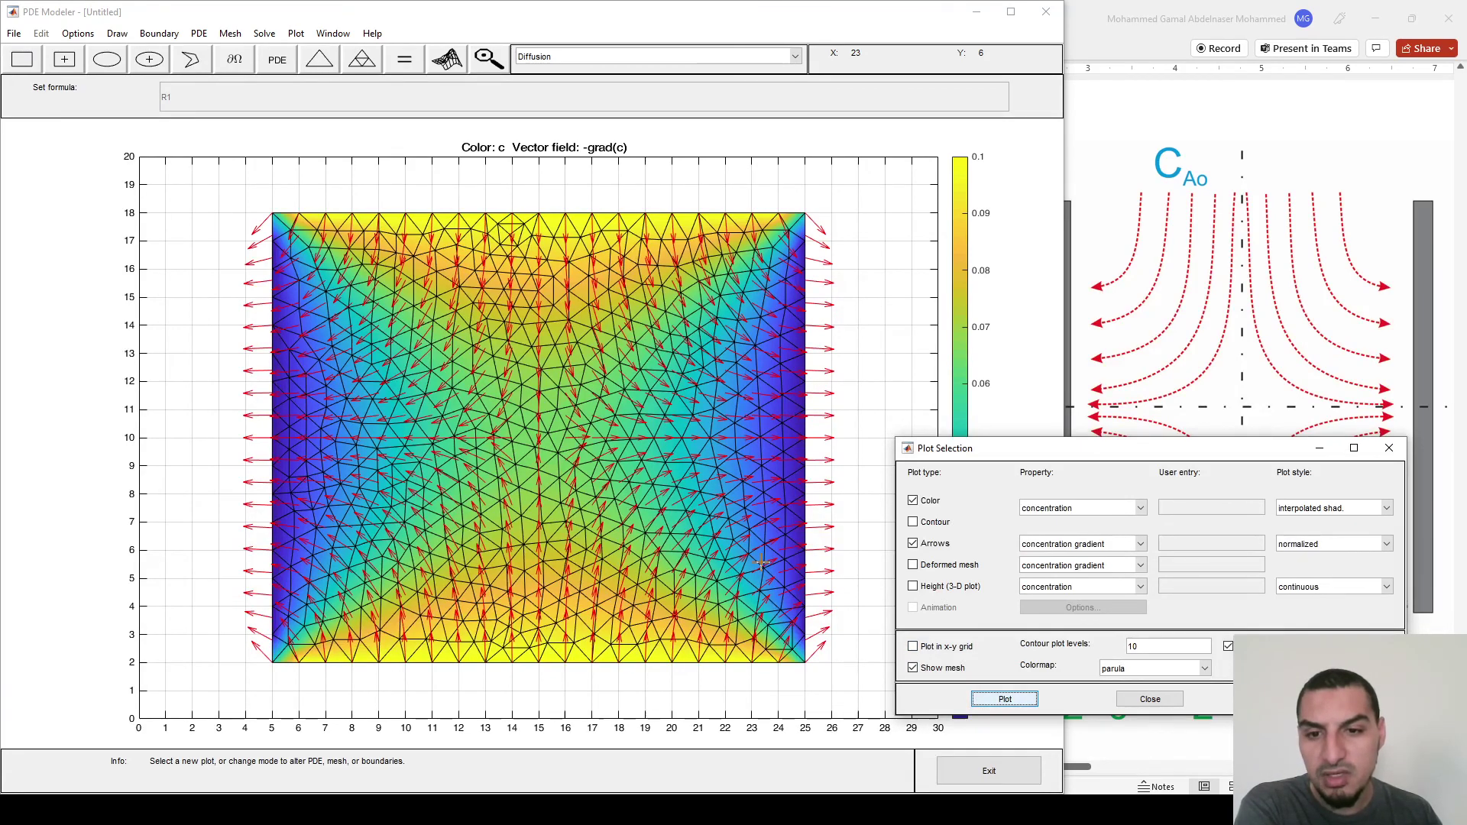
{"action": "left_click", "coordinate": [913, 670]}
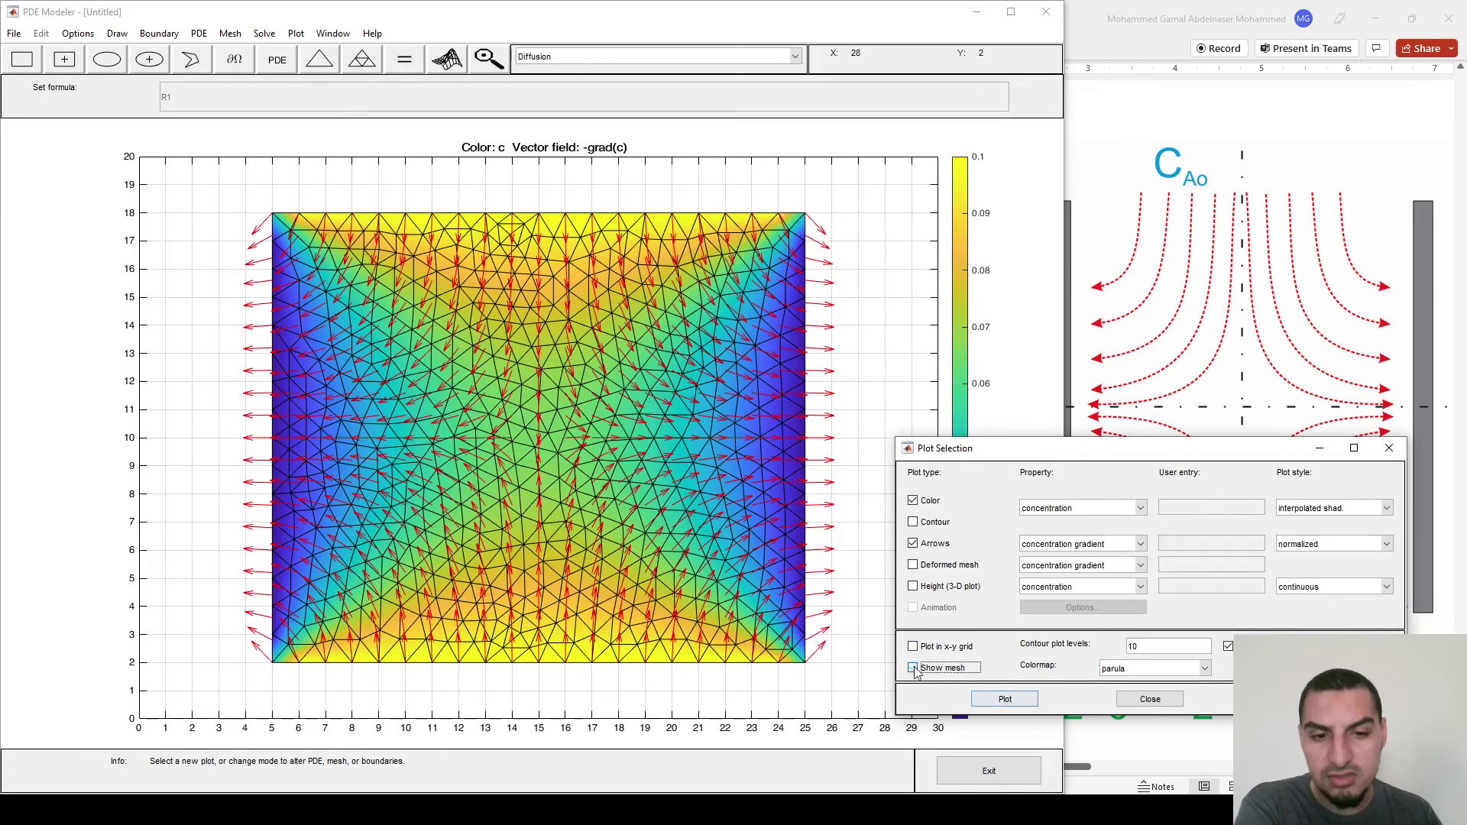
{"action": "left_click", "coordinate": [992, 697]}
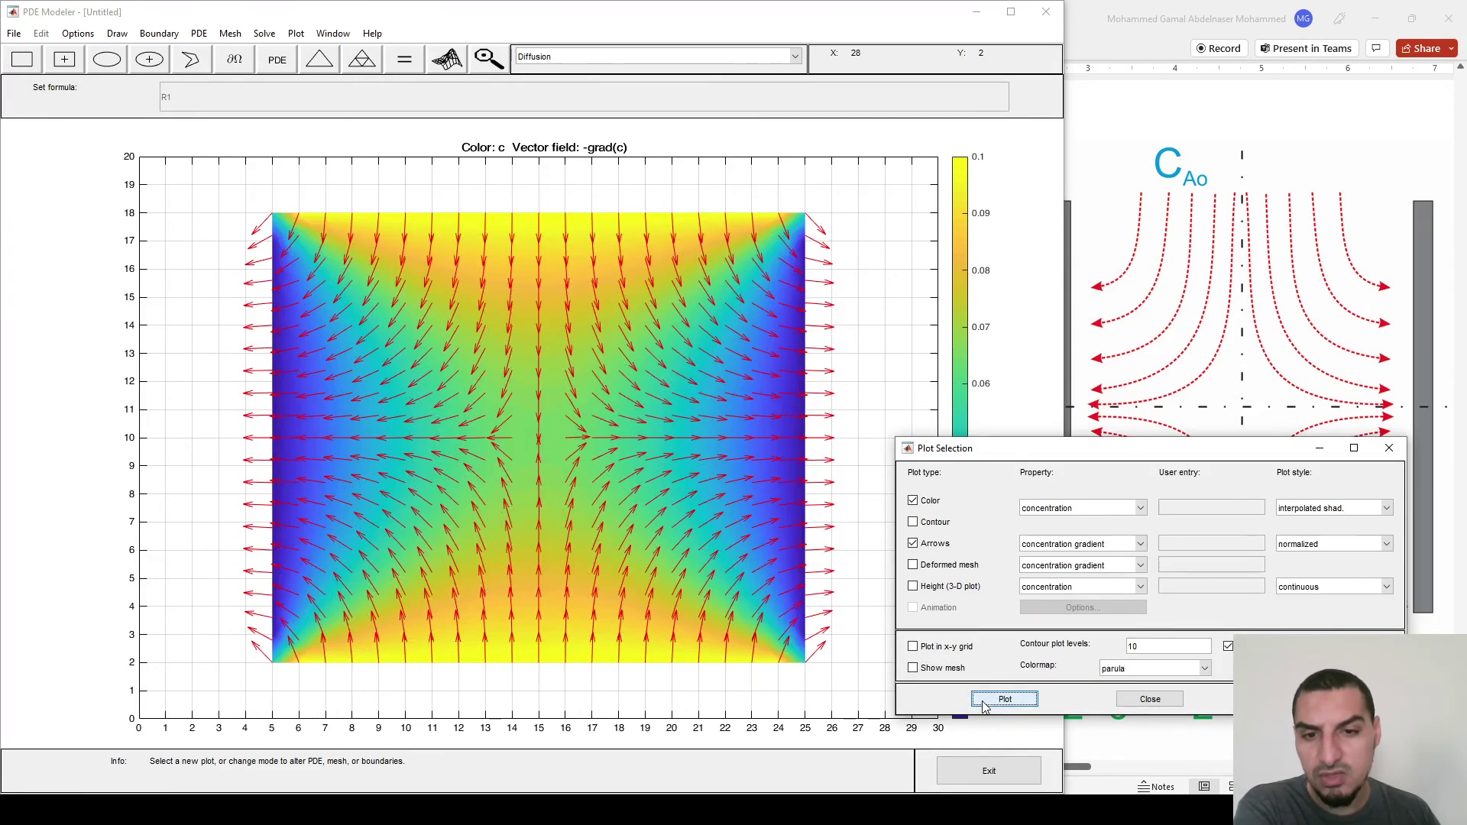